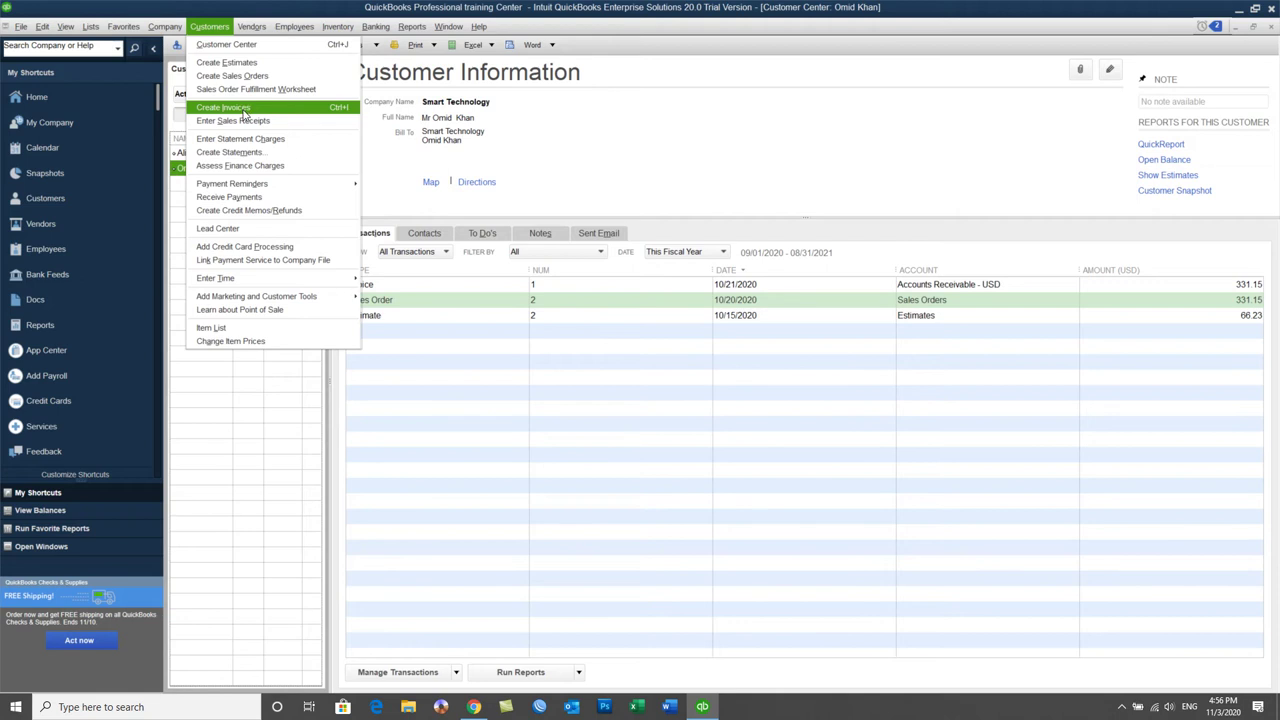
Start a new invoice for the A to Z Sales Company customer (AFN), without using the available estimate.
{"action": "left_click", "coordinate": [243, 108]}
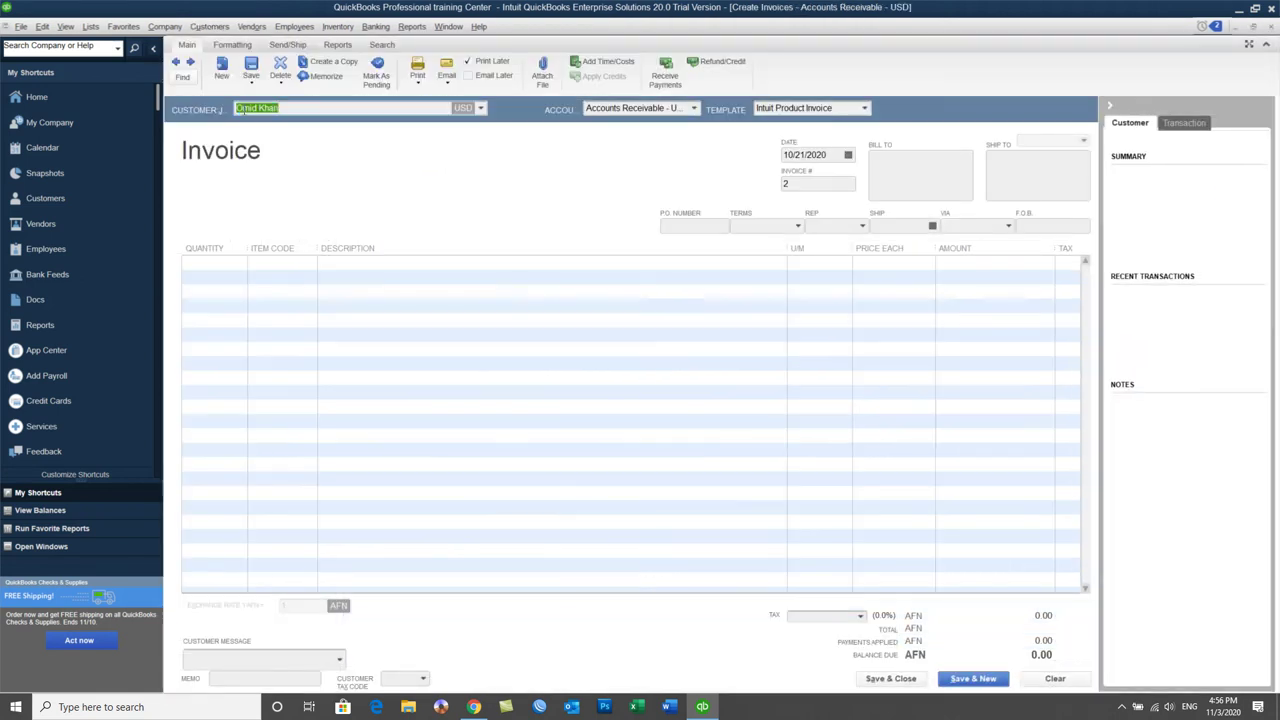
{"action": "left_click", "coordinate": [481, 108]}
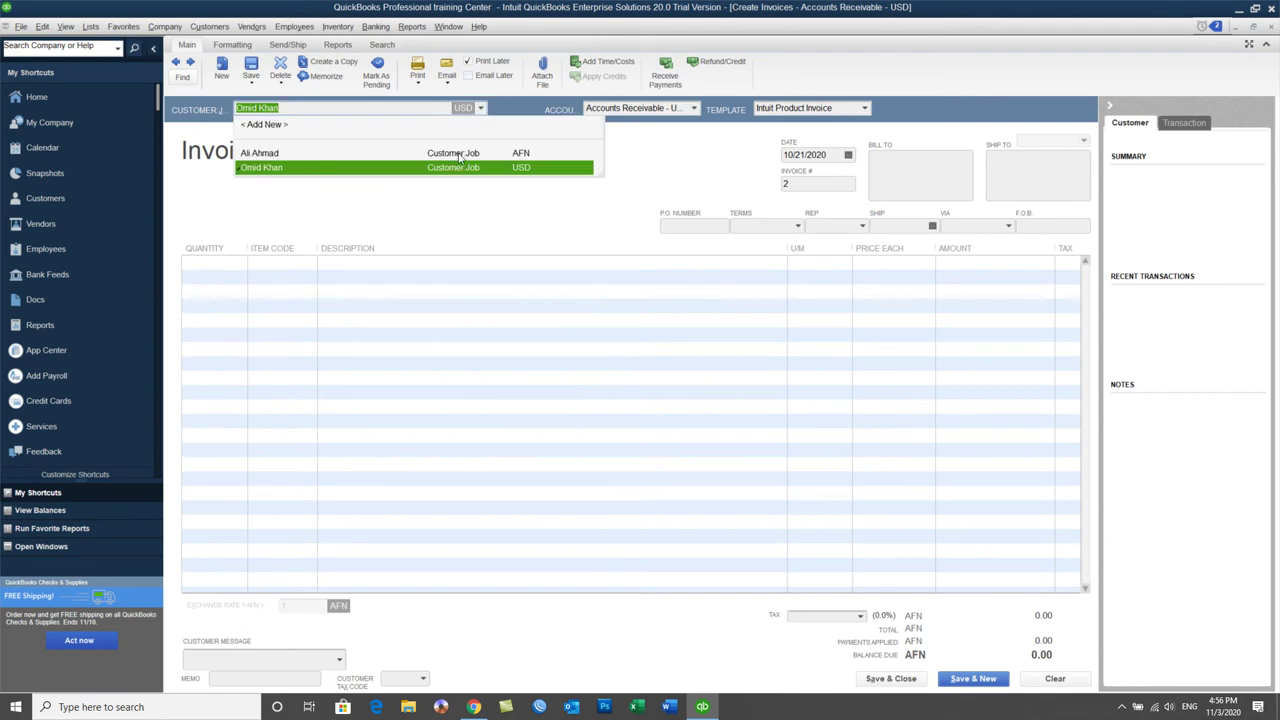
{"action": "left_click", "coordinate": [296, 154]}
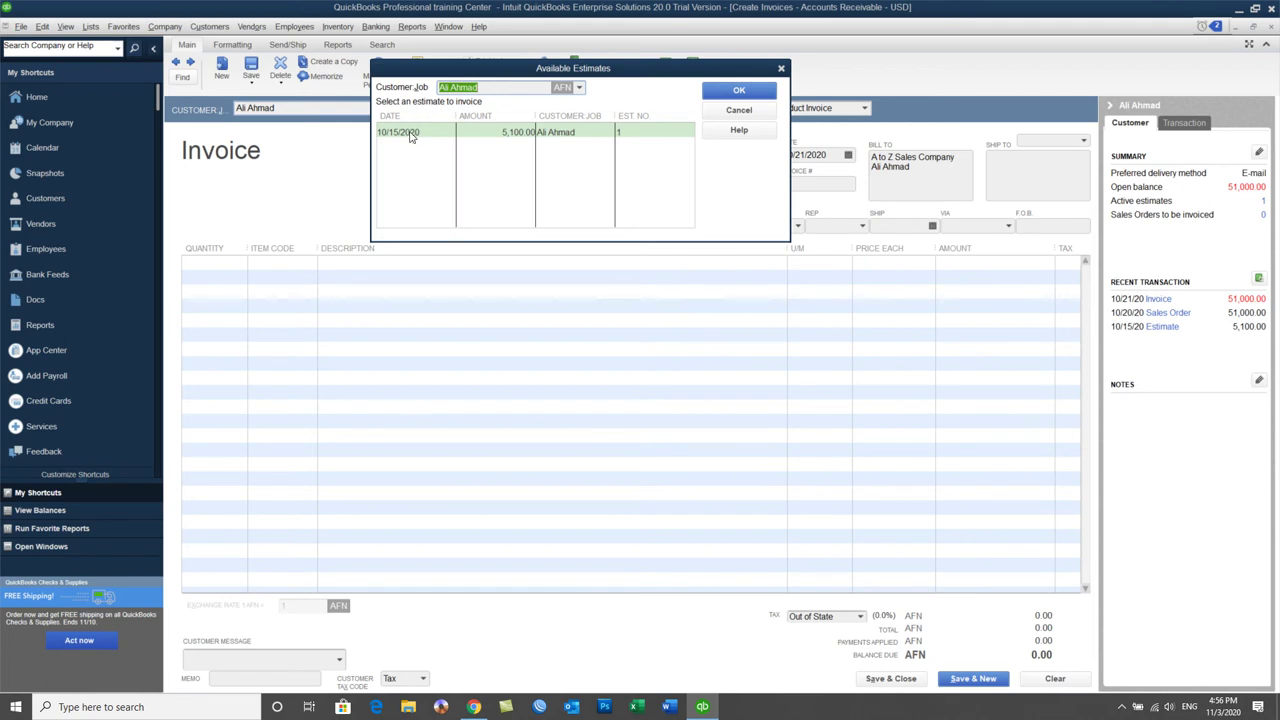
{"action": "left_click", "coordinate": [738, 110]}
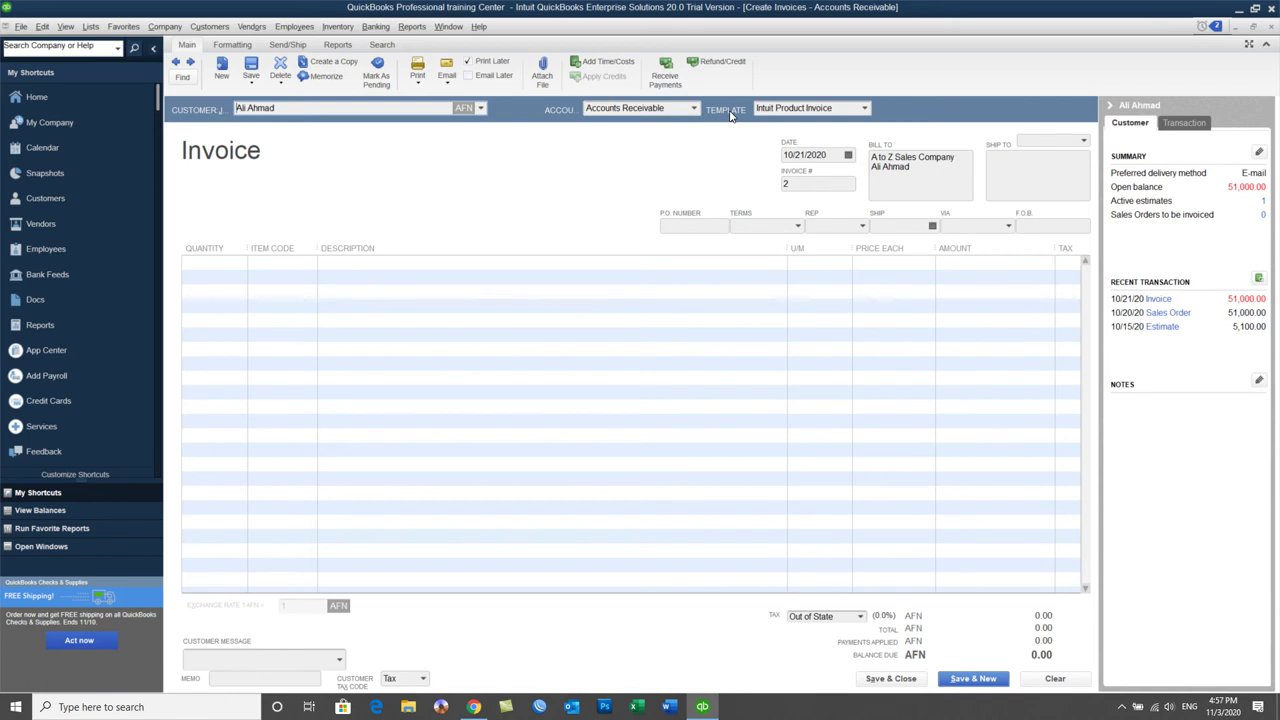
Set the invoice date to 10/22/2020, leaving the invoice number and P.O. number as they are.
{"action": "left_click", "coordinate": [848, 156]}
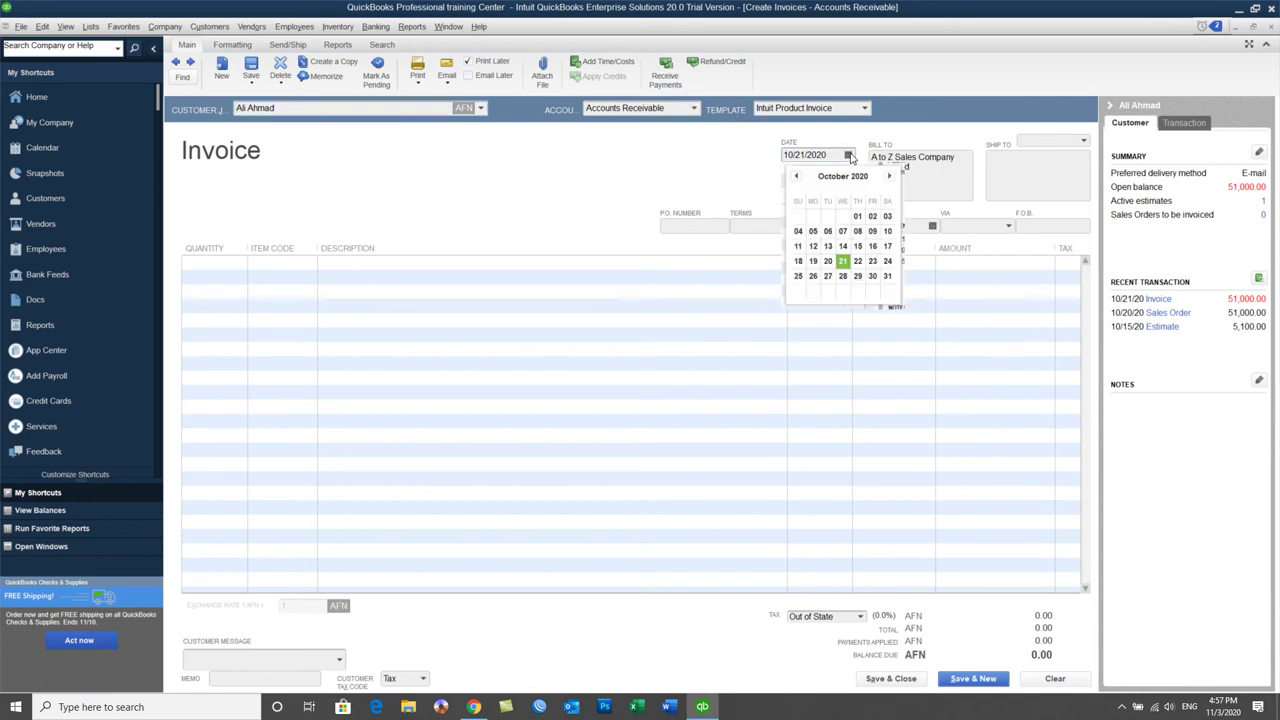
{"action": "left_click", "coordinate": [858, 262]}
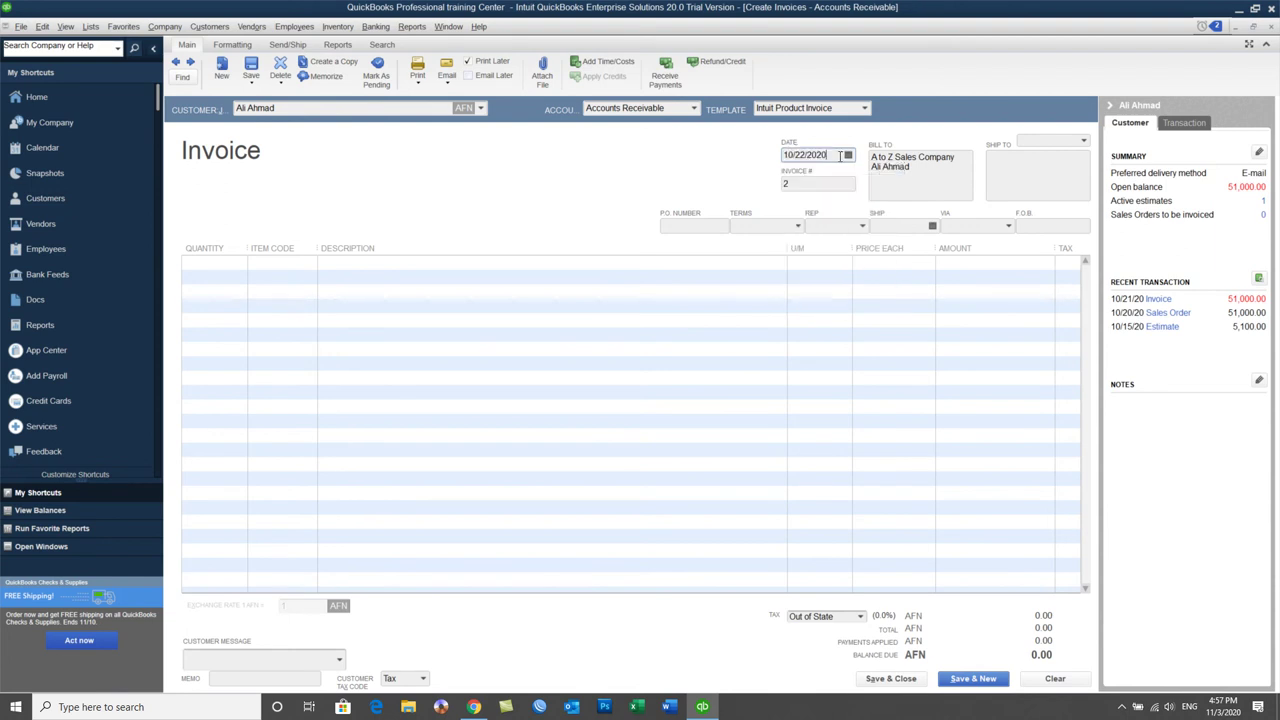
{"action": "left_click", "coordinate": [797, 184]}
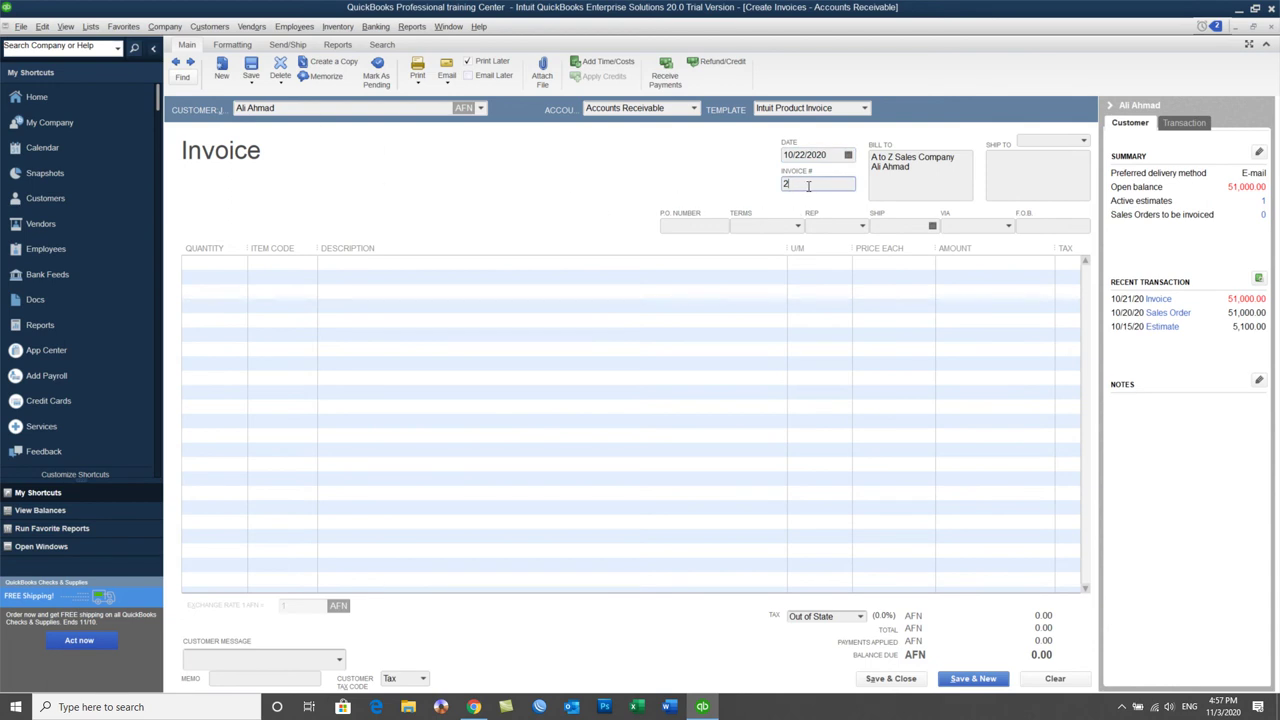
{"action": "left_click", "coordinate": [692, 226]}
Add one 1TB HDD and one 64 GB USB Disk as the invoice's line items.
{"action": "left_click", "coordinate": [277, 261]}
{"action": "left_click", "coordinate": [311, 264]}
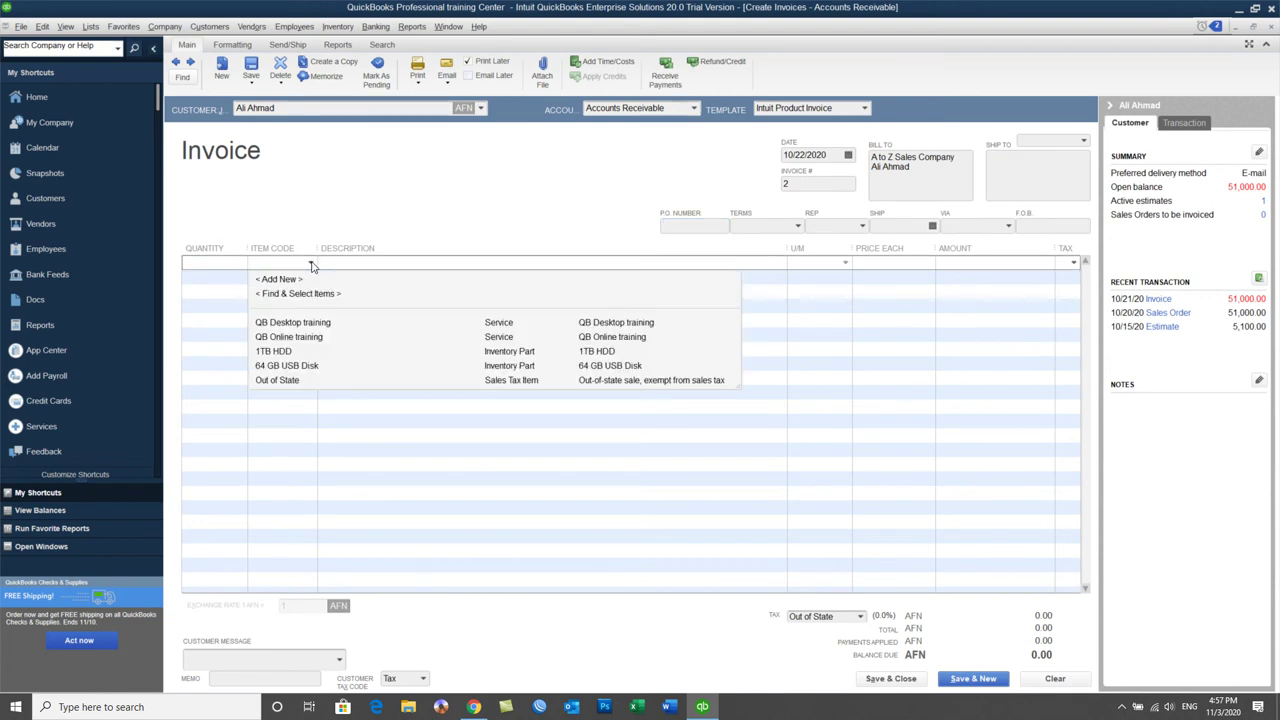
{"action": "left_click", "coordinate": [277, 352]}
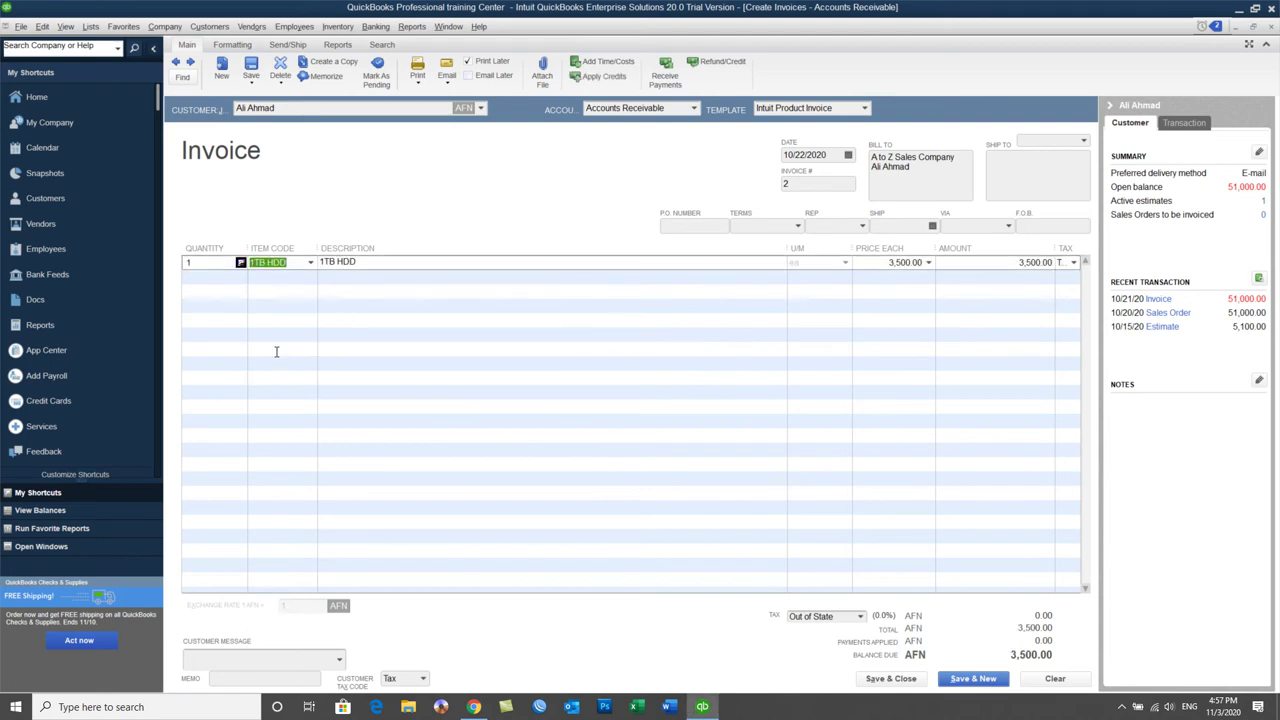
{"action": "left_click", "coordinate": [298, 277]}
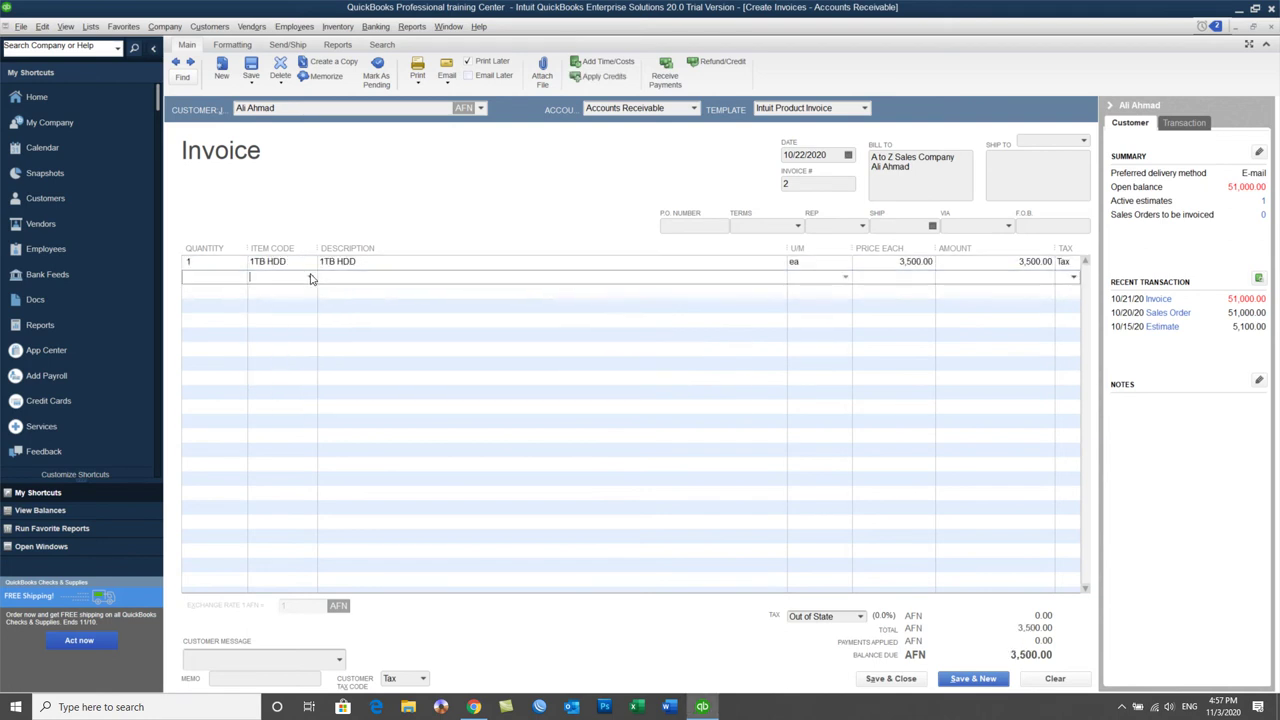
{"action": "left_click", "coordinate": [311, 277]}
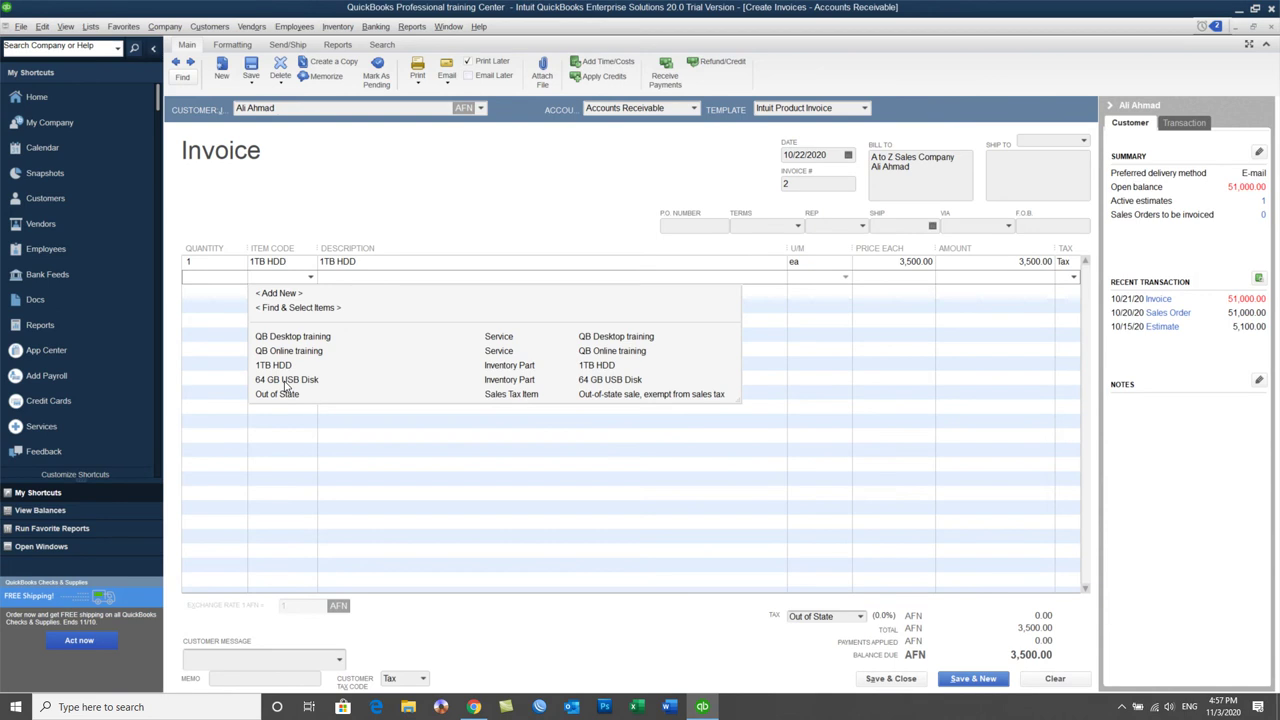
{"action": "left_click", "coordinate": [285, 380]}
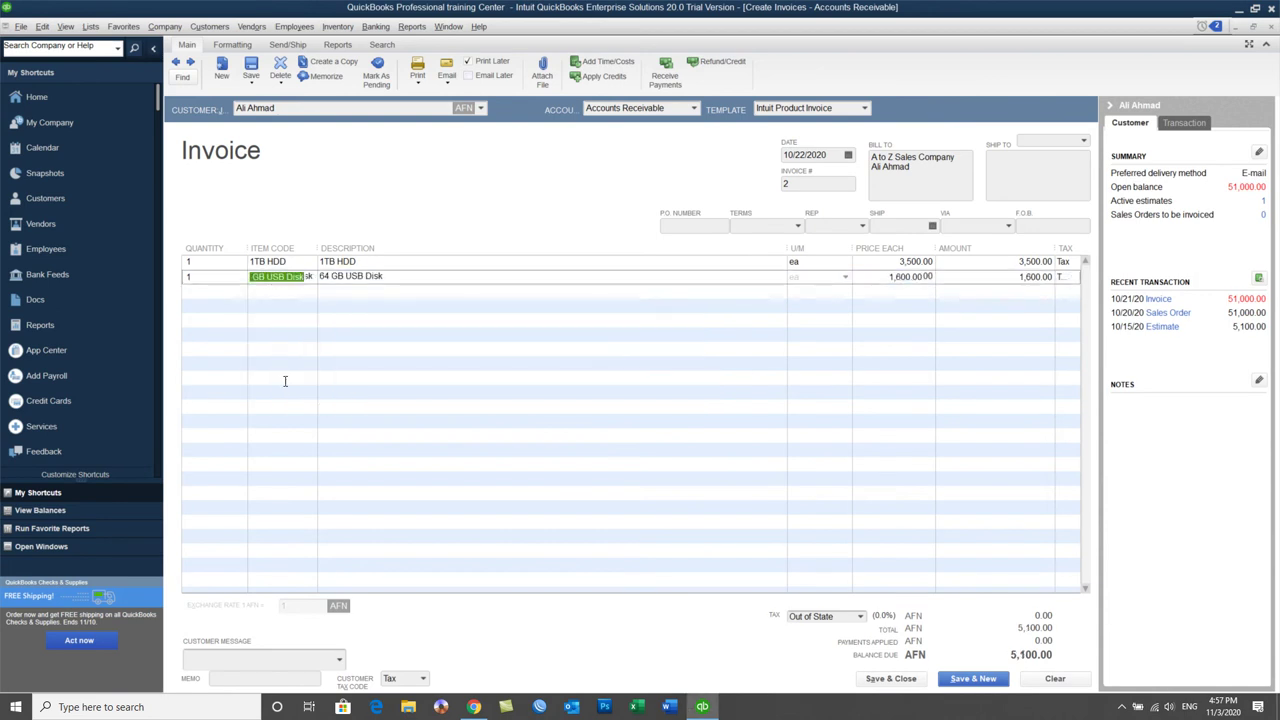
{"action": "left_click", "coordinate": [212, 263]}
{"action": "double_click", "coordinate": [212, 263]}
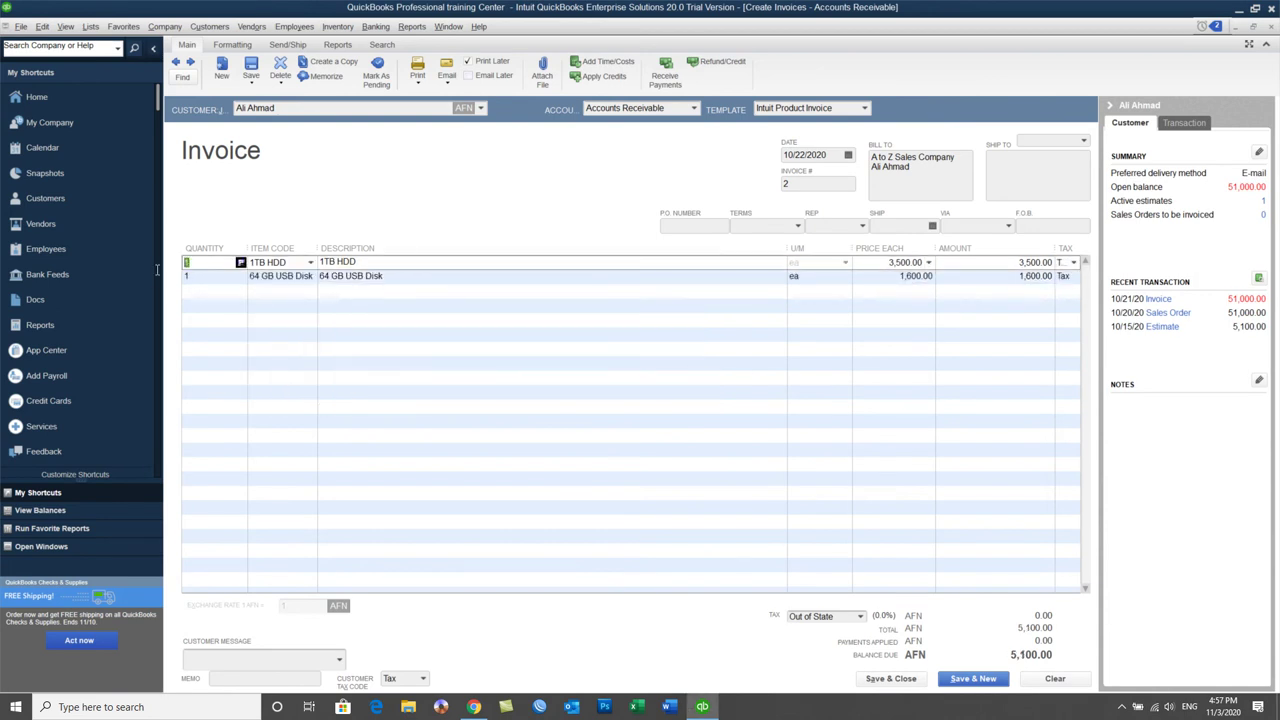
{"action": "left_click", "coordinate": [204, 275]}
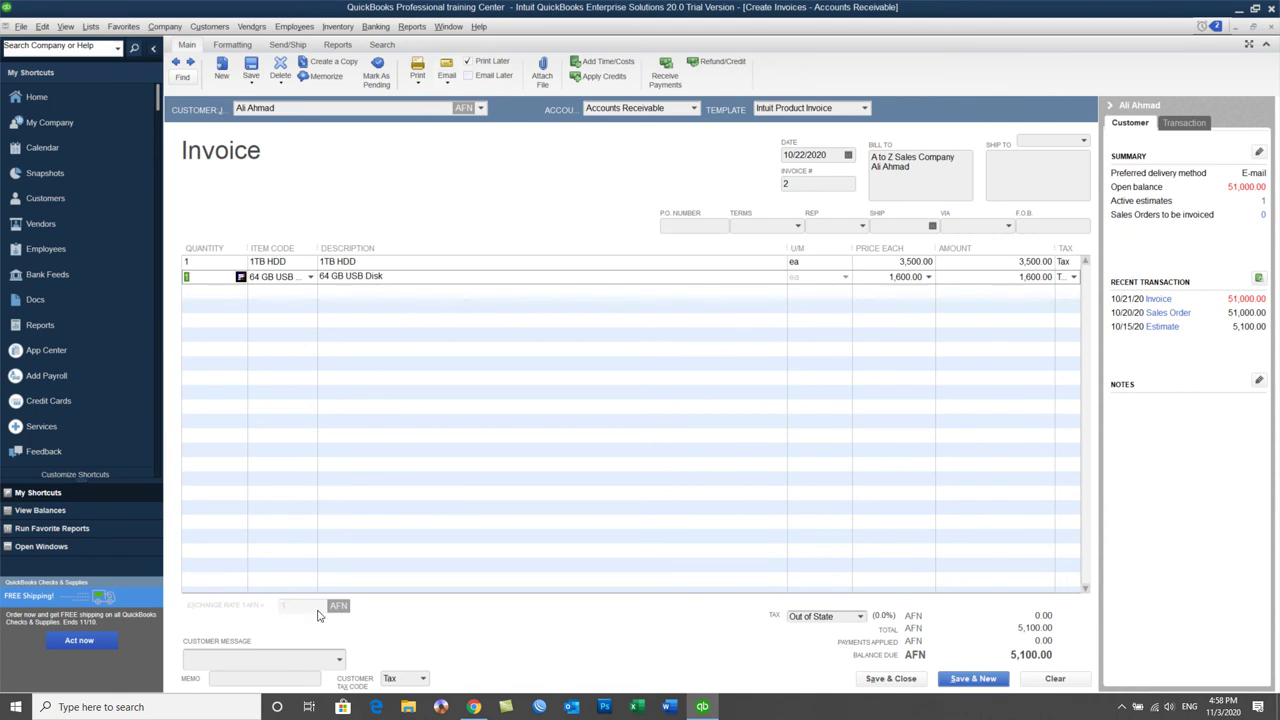
Add the customer message "Thank you for your business." and check the invoice in a print preview.
{"action": "left_click", "coordinate": [338, 661]}
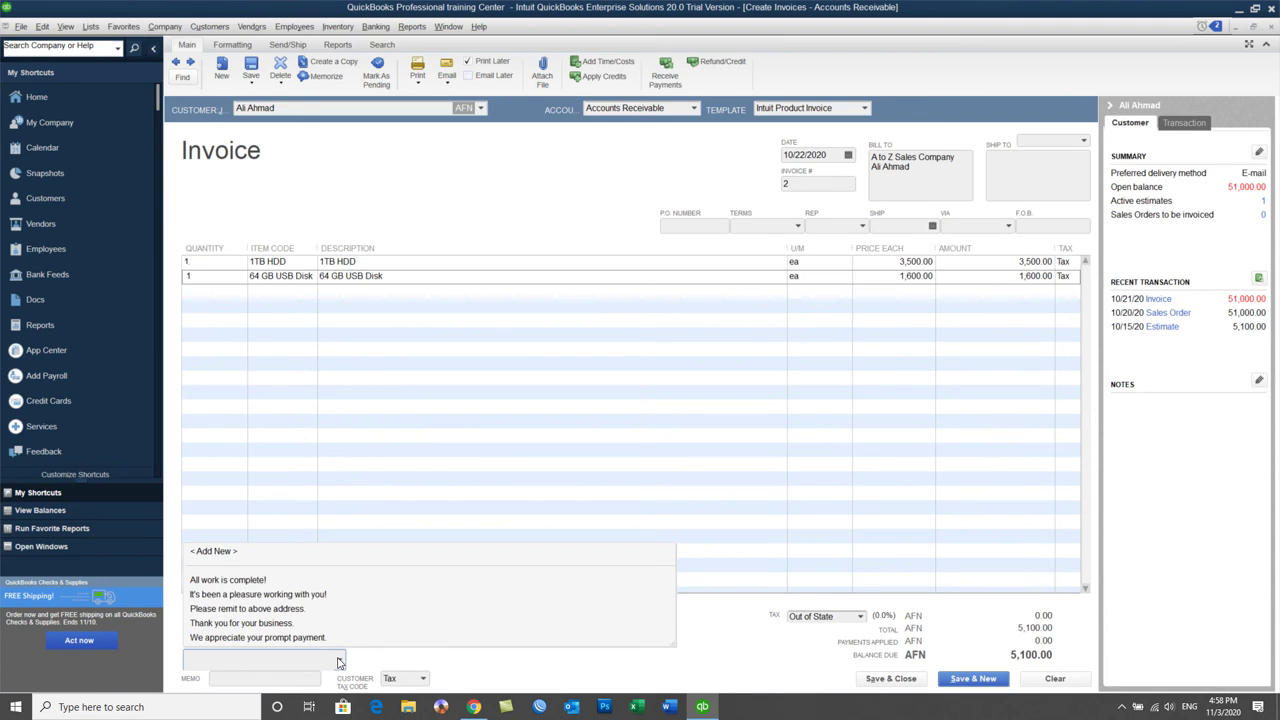
{"action": "left_click", "coordinate": [262, 623]}
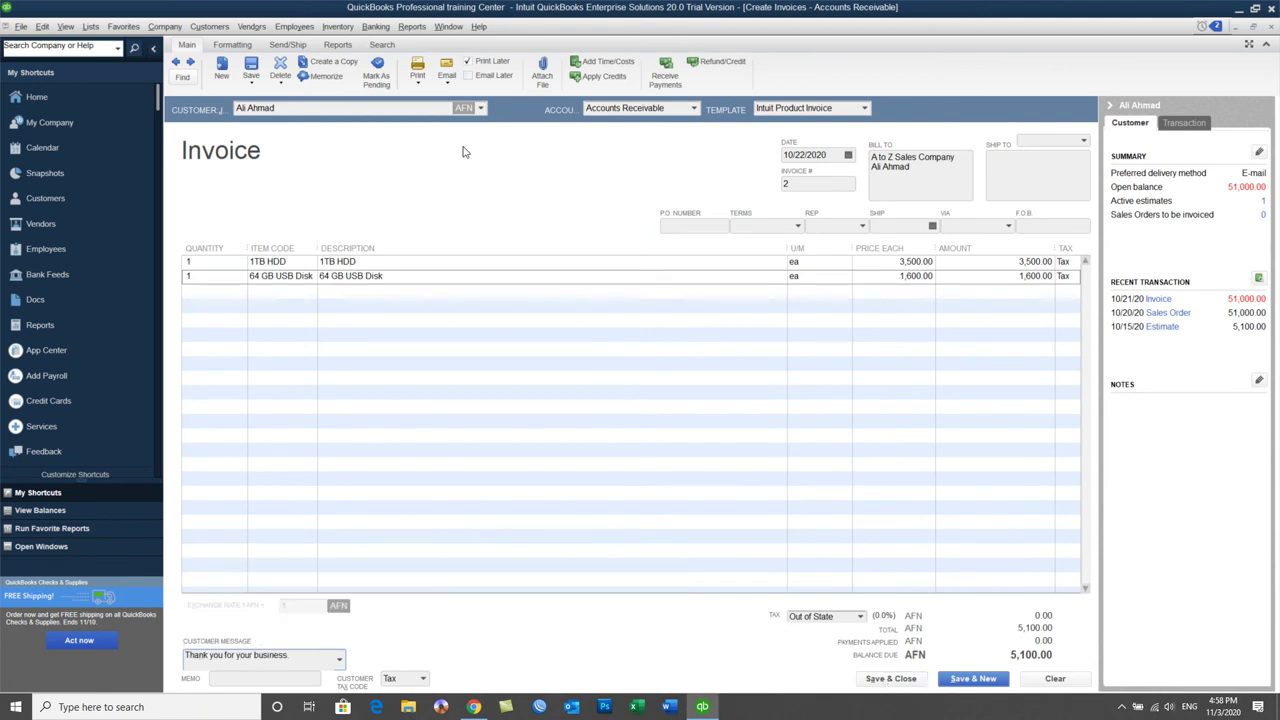
{"action": "left_click", "coordinate": [418, 84]}
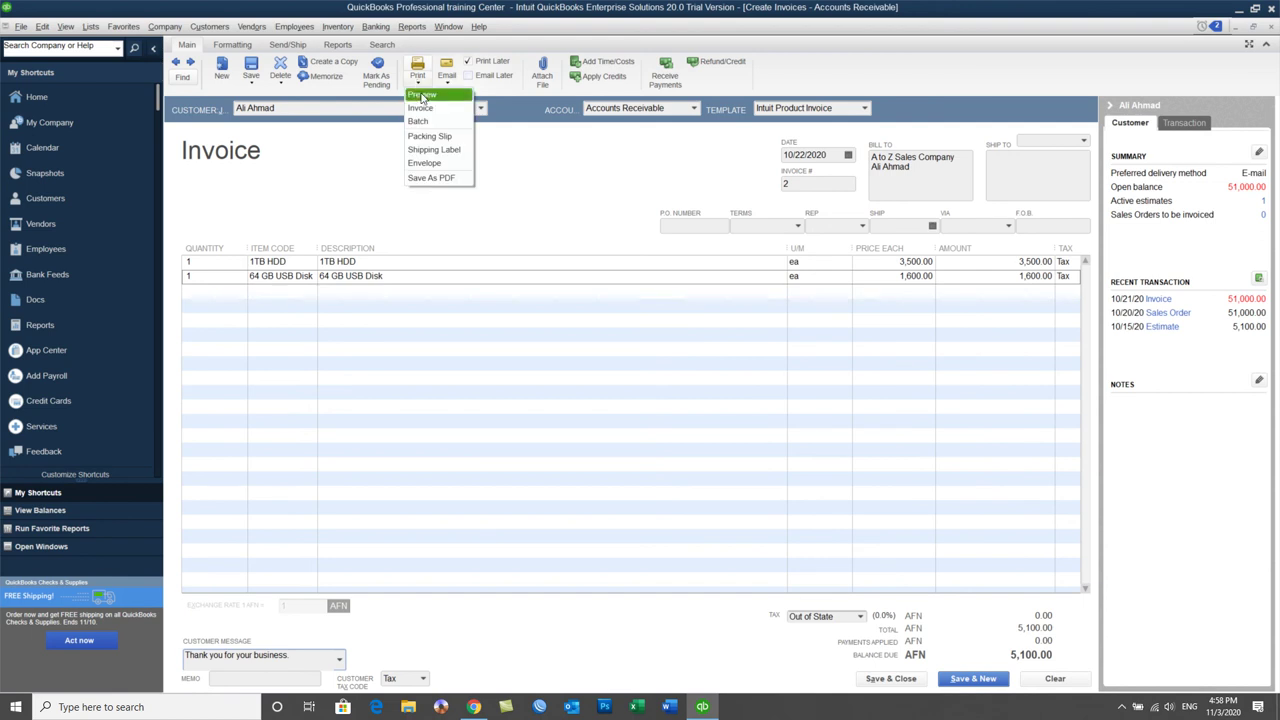
{"action": "left_click", "coordinate": [422, 94]}
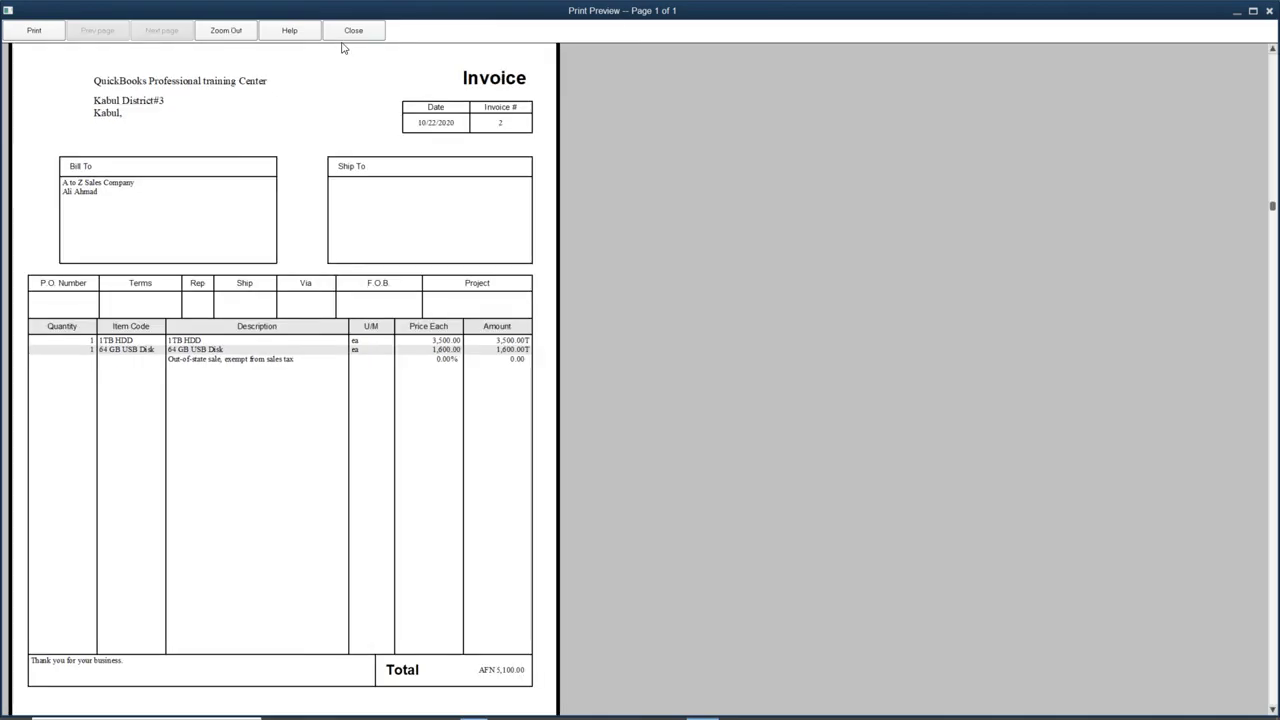
{"action": "left_click", "coordinate": [352, 30]}
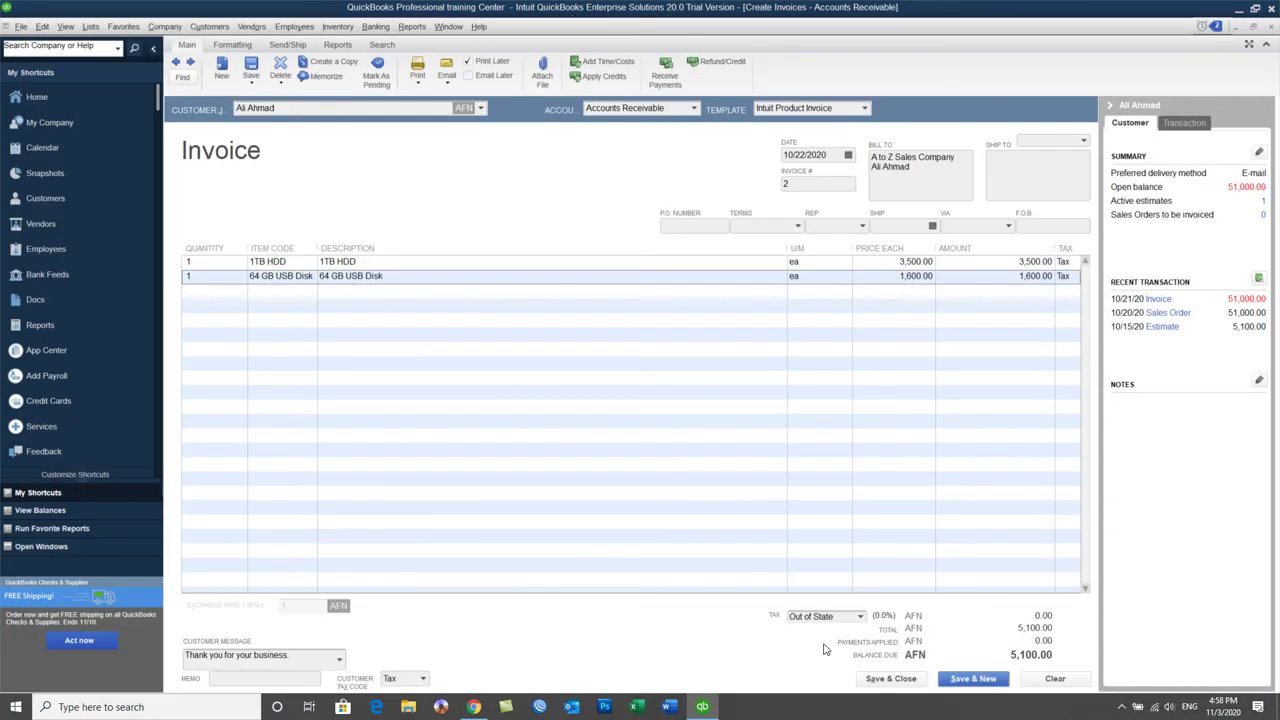
Save and close the invoice, ignoring all spelling suggestions for the item descriptions.
{"action": "left_click", "coordinate": [892, 679]}
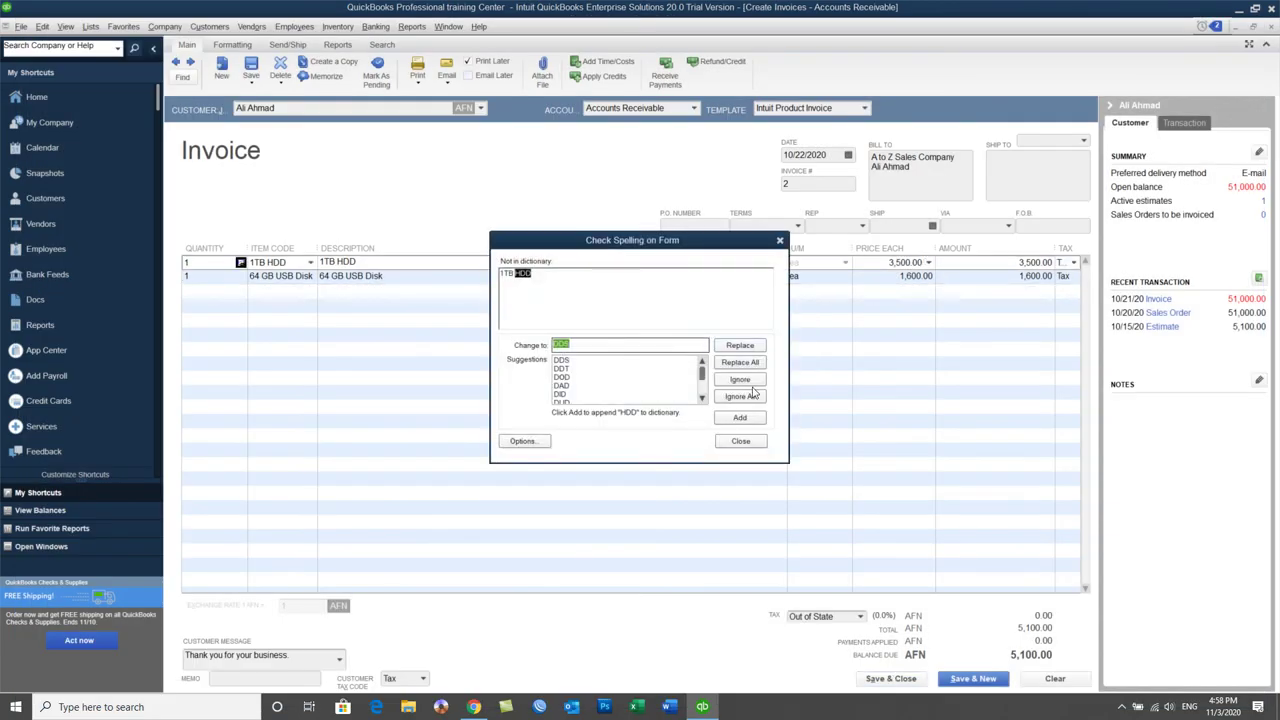
{"action": "left_click", "coordinate": [739, 397]}
{"action": "left_click", "coordinate": [739, 397]}
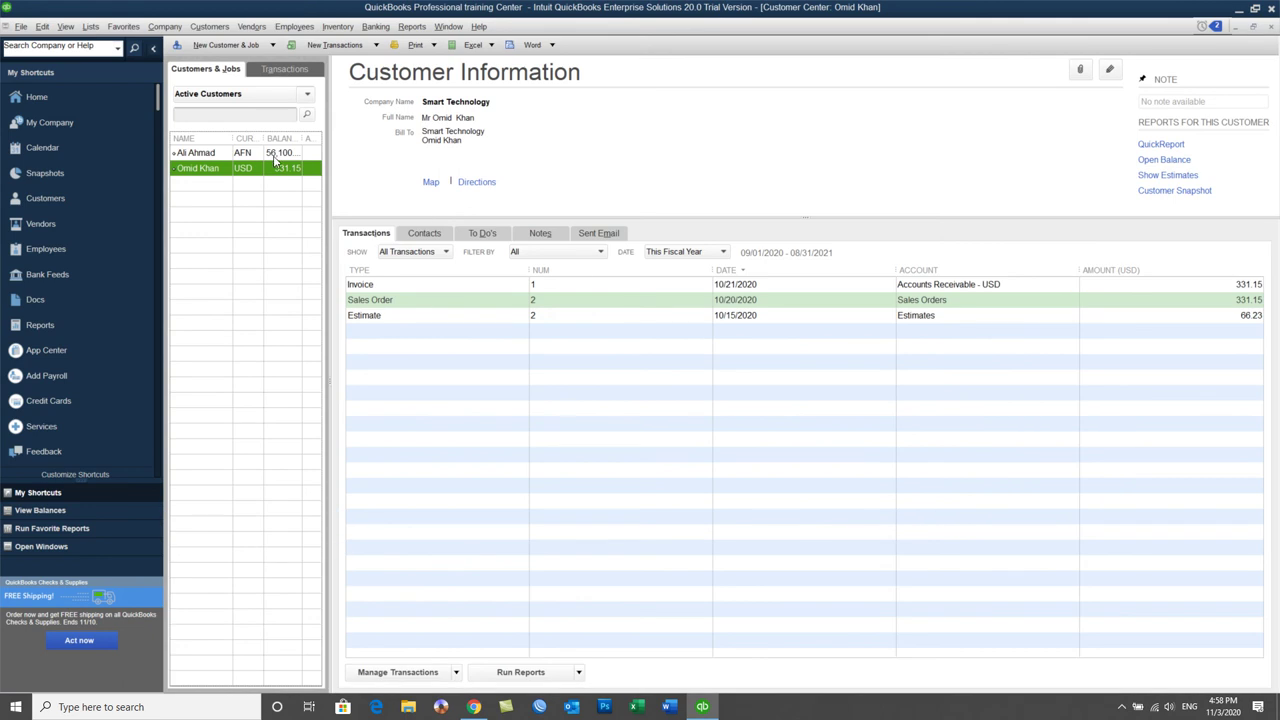
Review the A to Z Sales Company customer's balance and invoices, widening the balance column to show the full amount.
{"action": "left_click", "coordinate": [281, 154]}
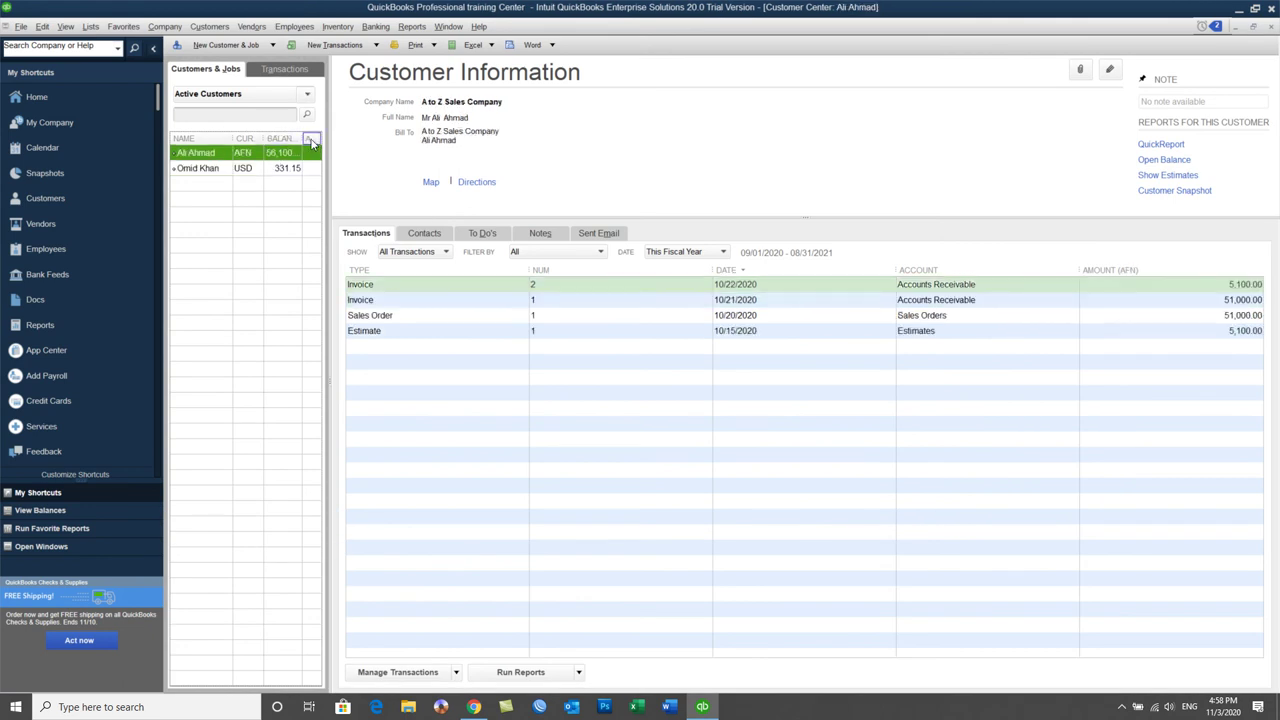
{"action": "left_click_drag", "start_coordinate": [264, 137], "coordinate": [256, 134]}
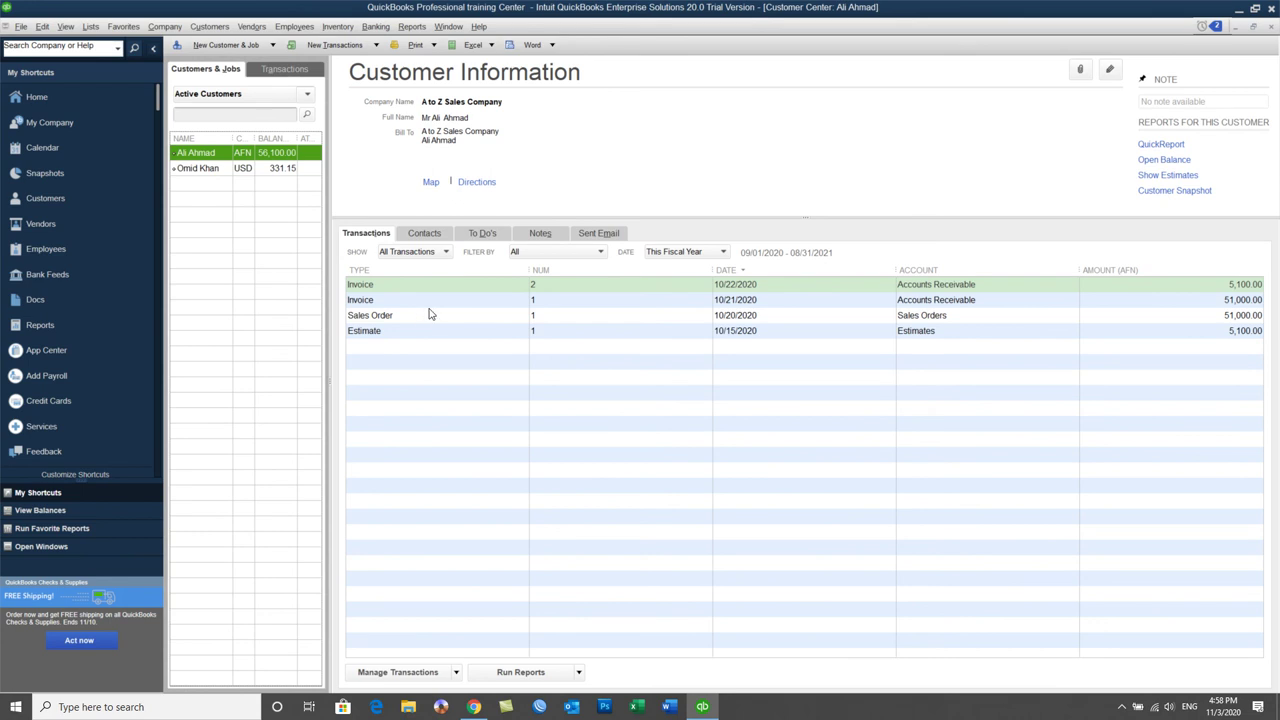
{"action": "left_click", "coordinate": [391, 302]}
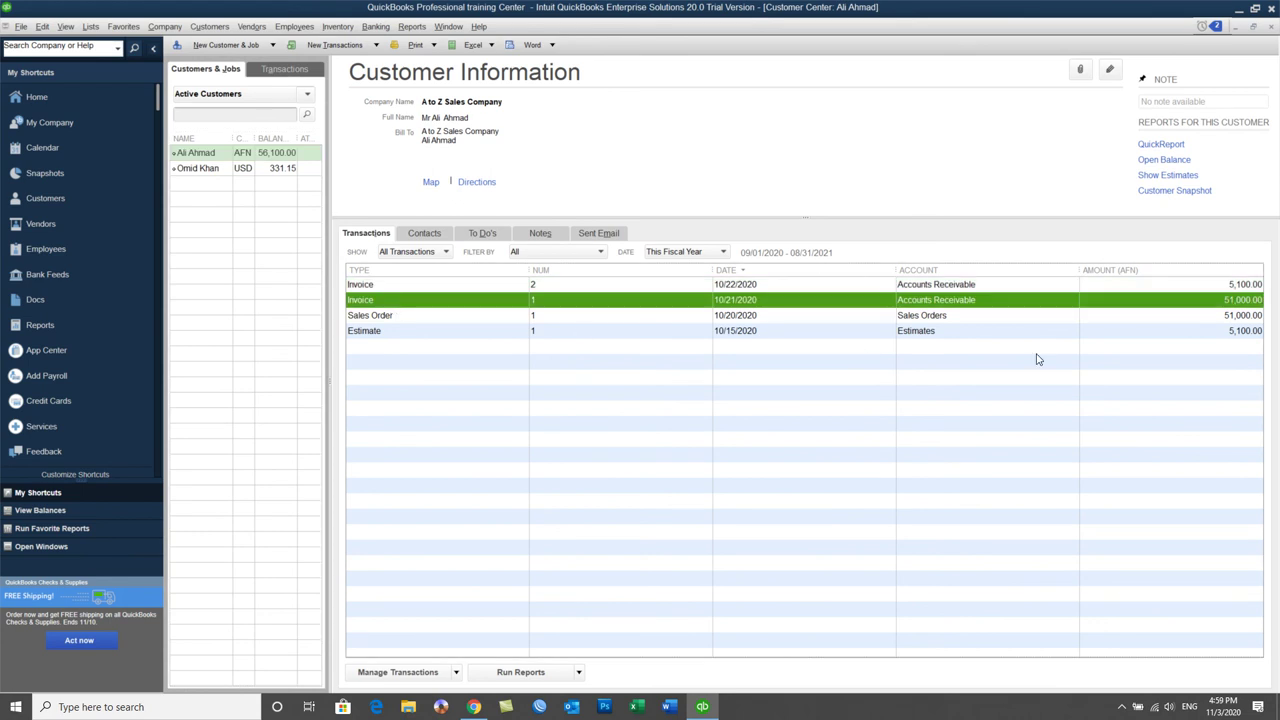
{"action": "left_click", "coordinate": [1238, 286]}
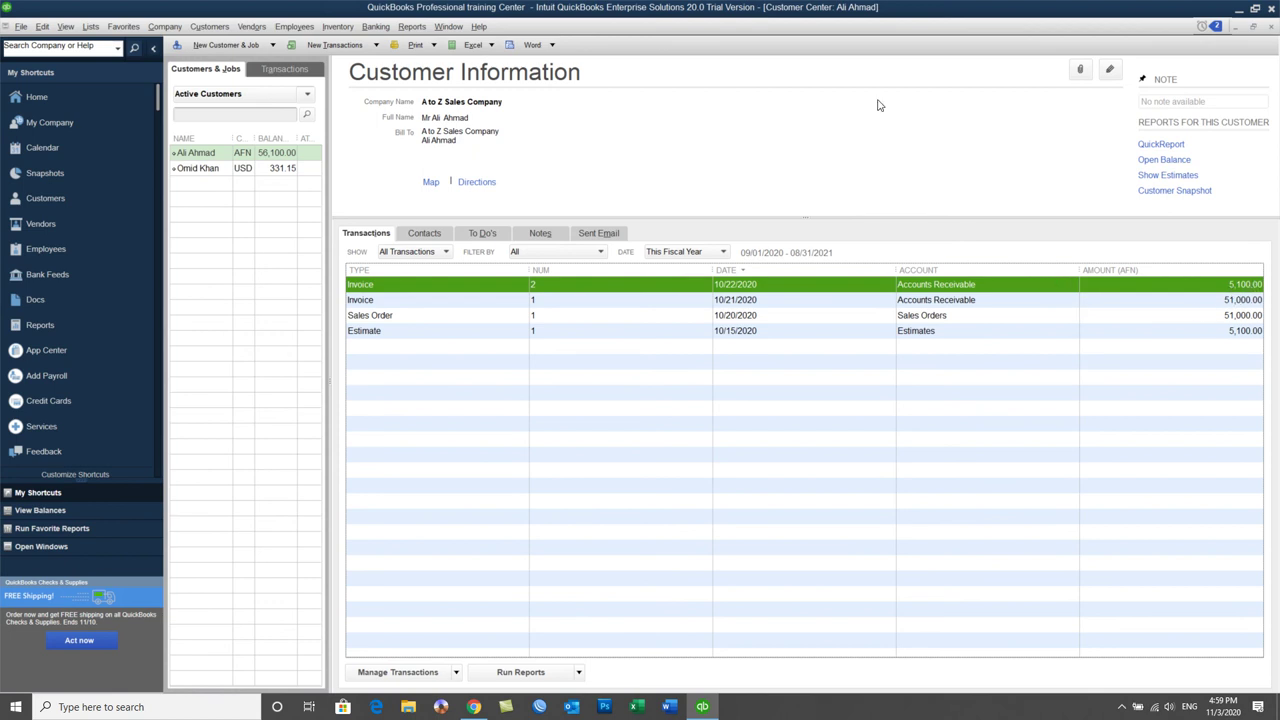
{"action": "left_click", "coordinate": [271, 154]}
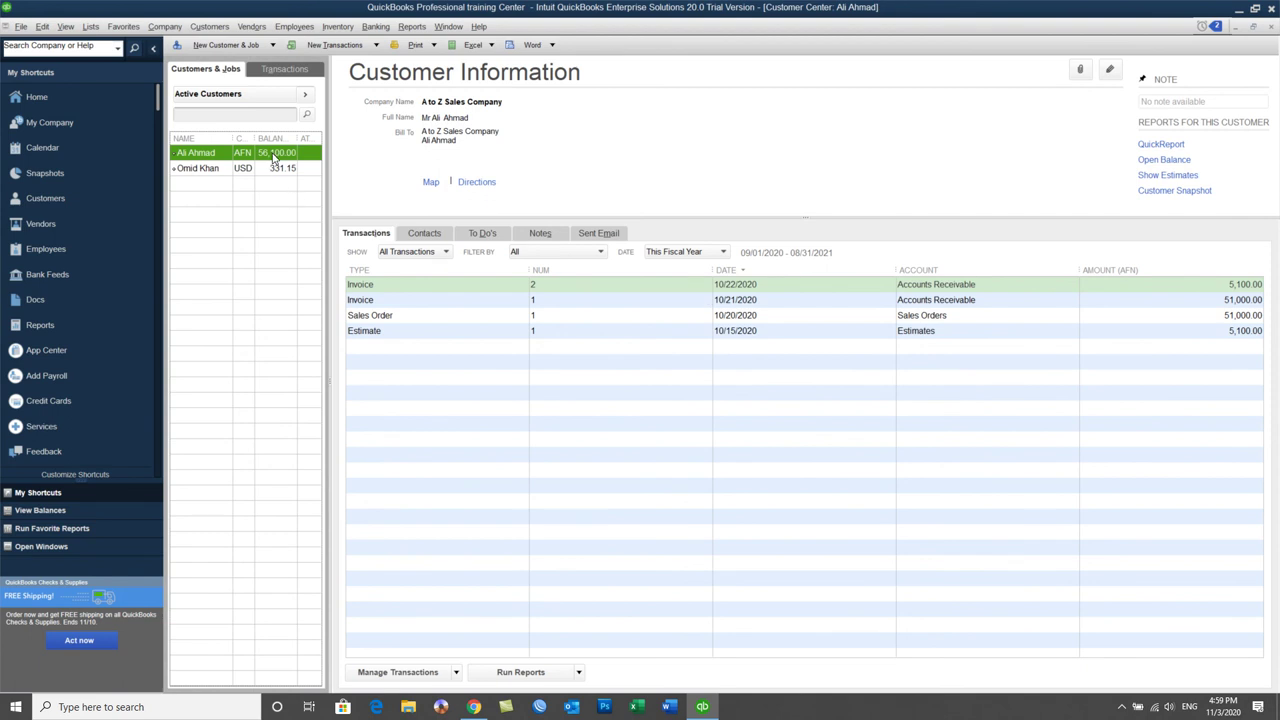
Check the Accounts Receivable balance in the Company Snapshot.
{"action": "left_click", "coordinate": [58, 173]}
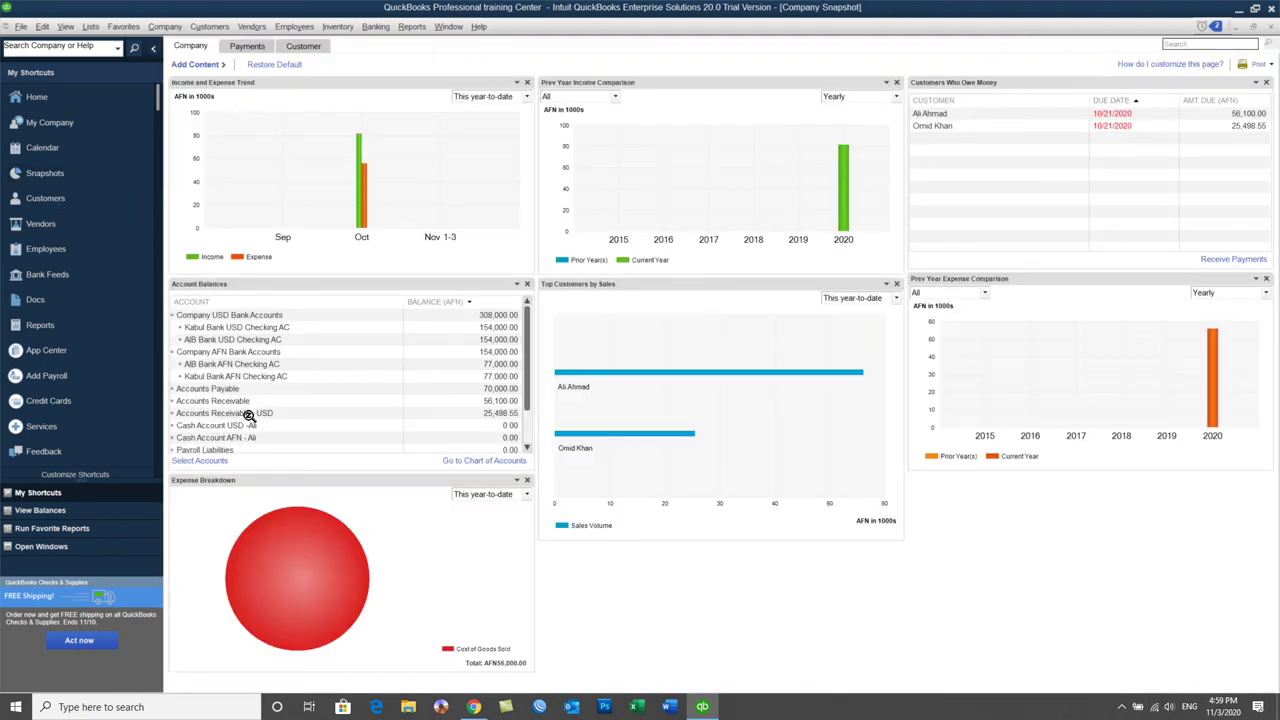
{"action": "left_click", "coordinate": [192, 402]}
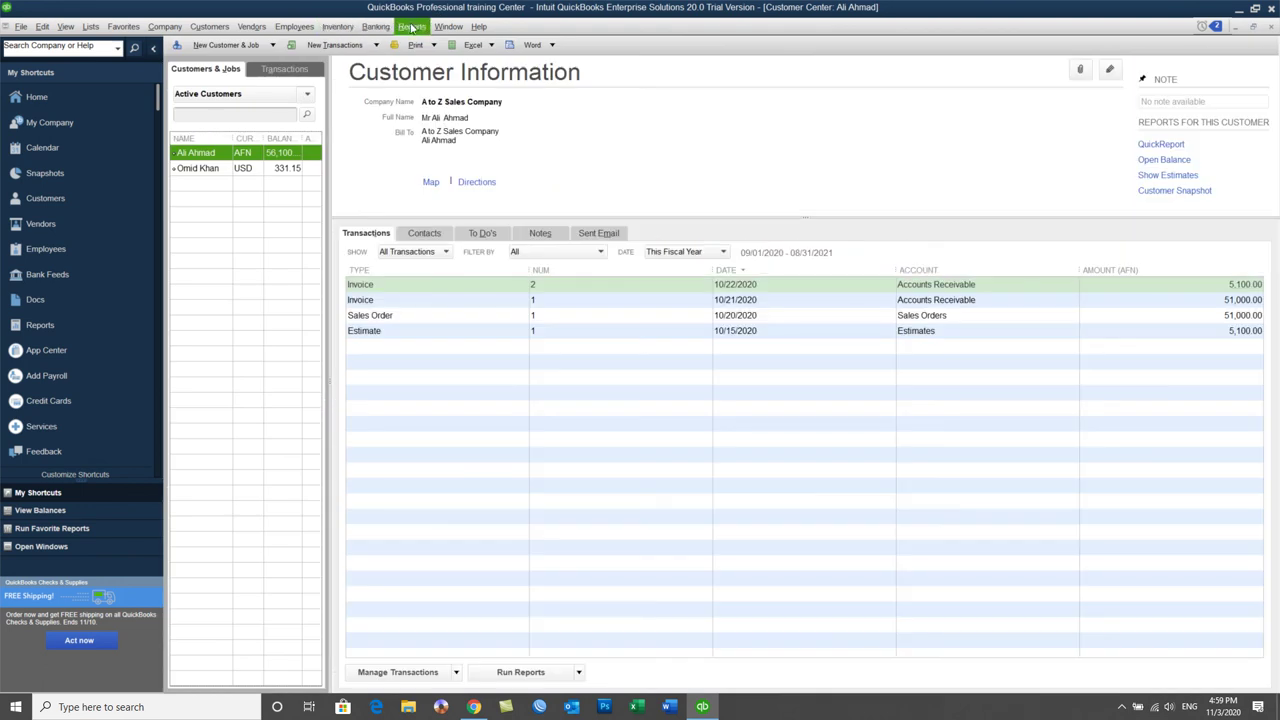
Run the Customer Balance Summary report, review the customers' balances, and close it.
{"action": "left_click", "coordinate": [414, 27]}
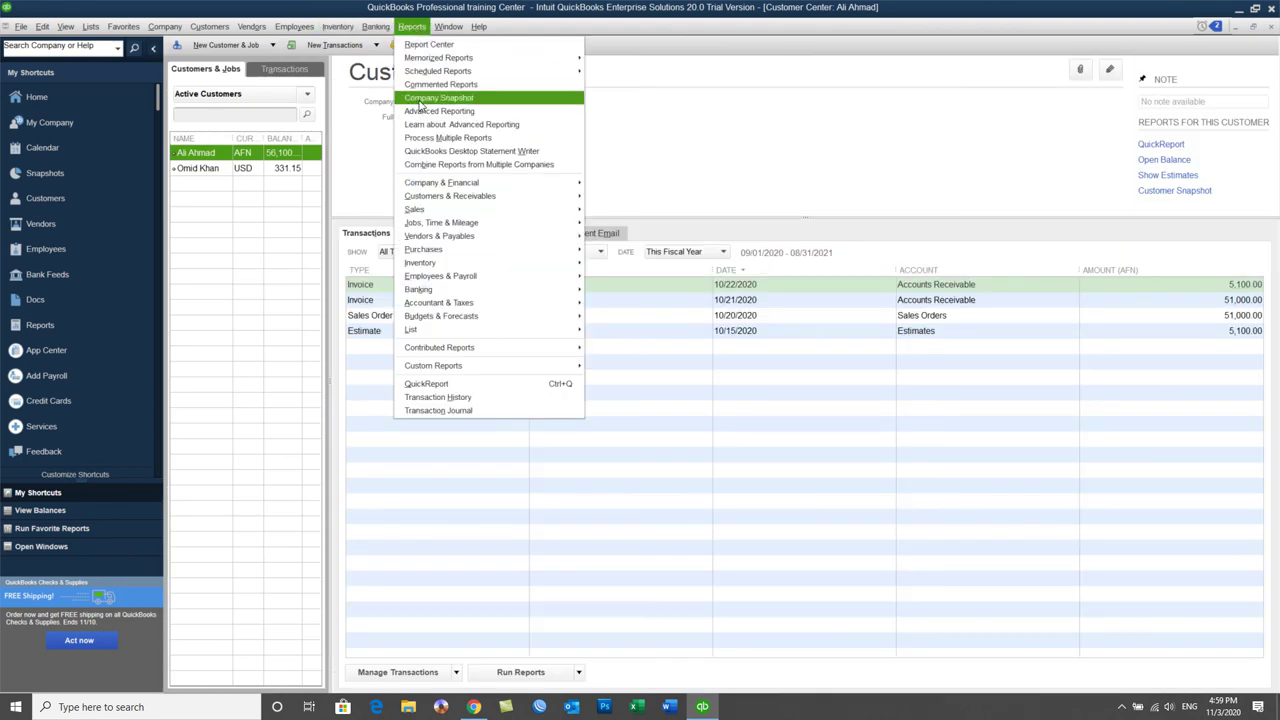
{"action": "mouse_move", "coordinate": [480, 197]}
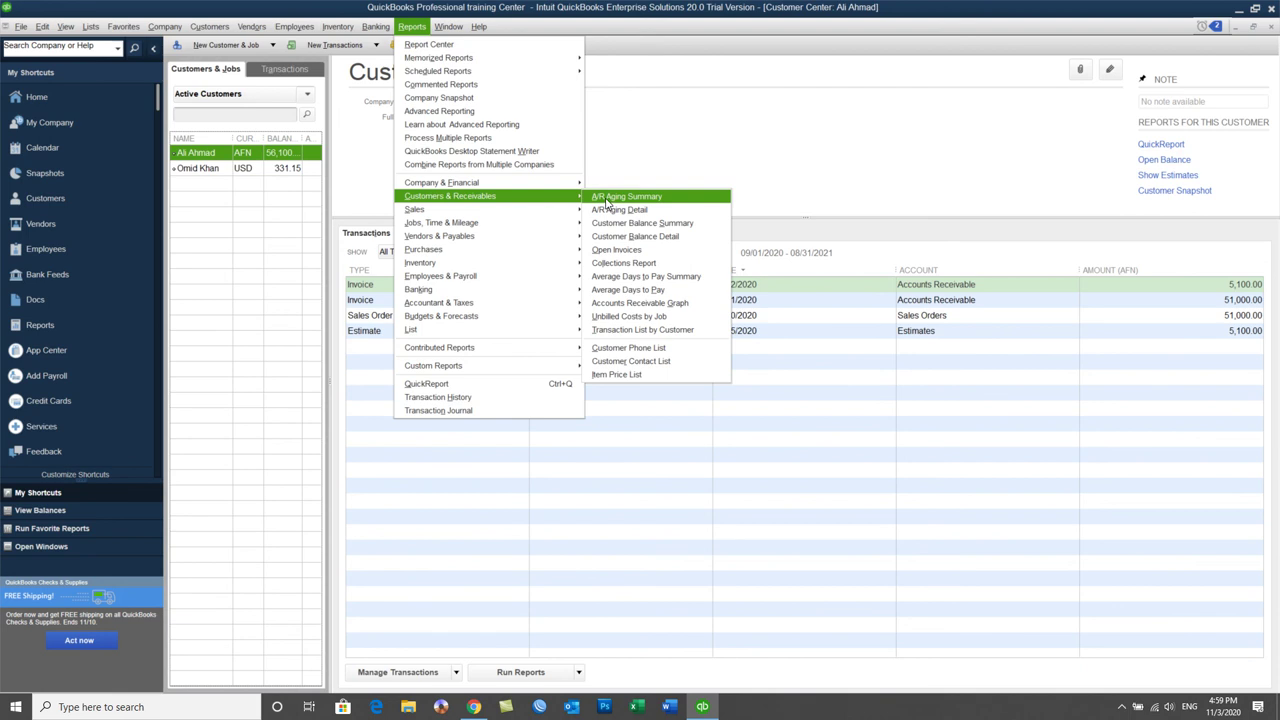
{"action": "left_click", "coordinate": [664, 227]}
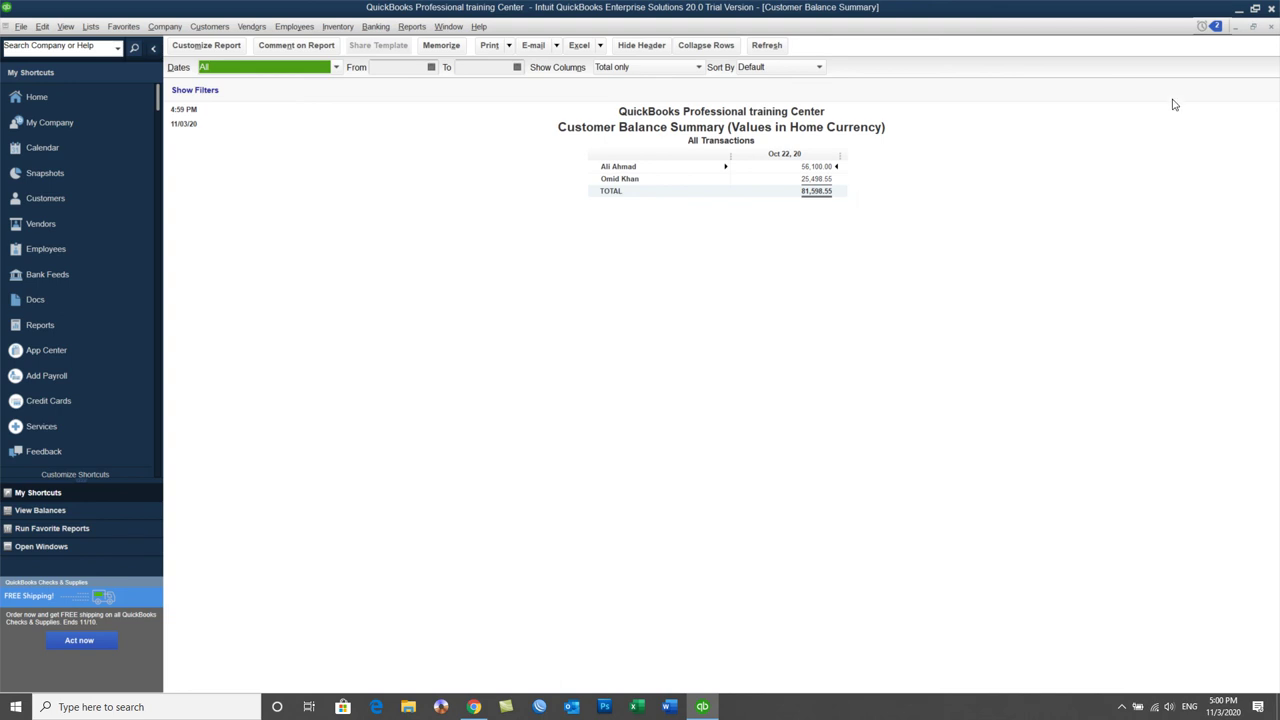
{"action": "left_click", "coordinate": [1270, 28]}
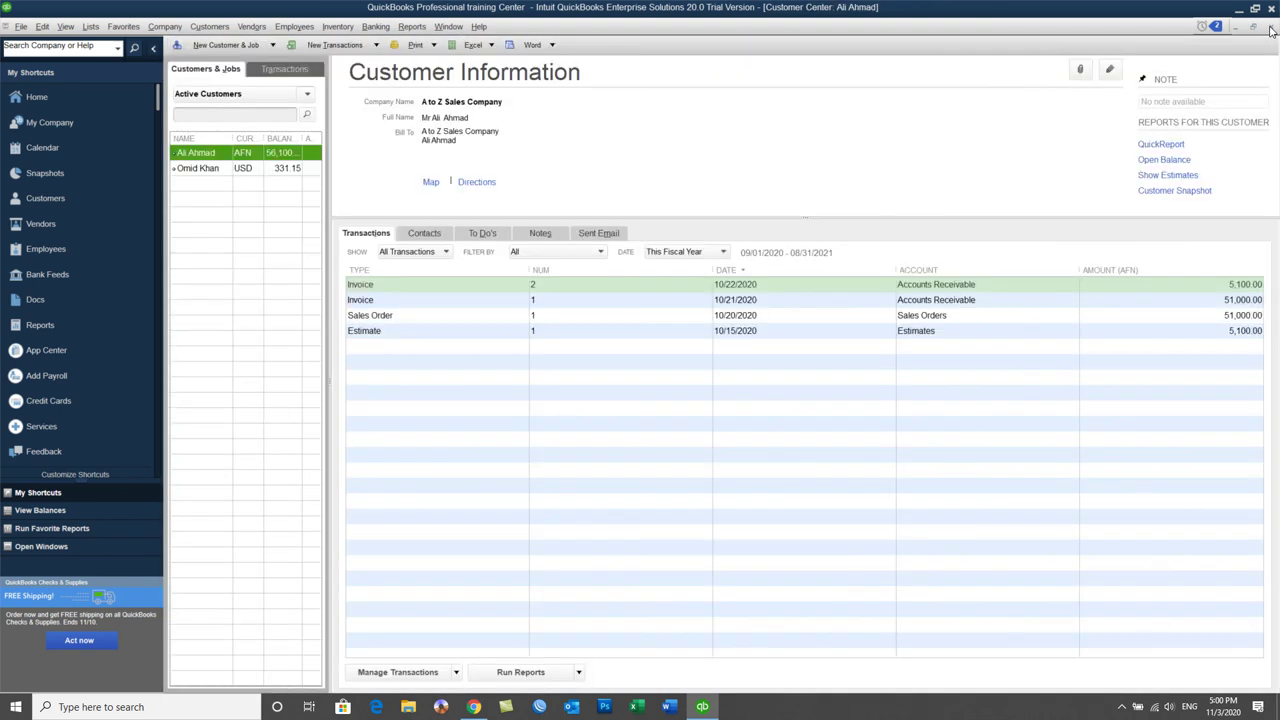
Run the Physical Inventory Worksheet report, check the quantities on hand, and close it.
{"action": "left_click", "coordinate": [412, 27]}
{"action": "mouse_move", "coordinate": [478, 265]}
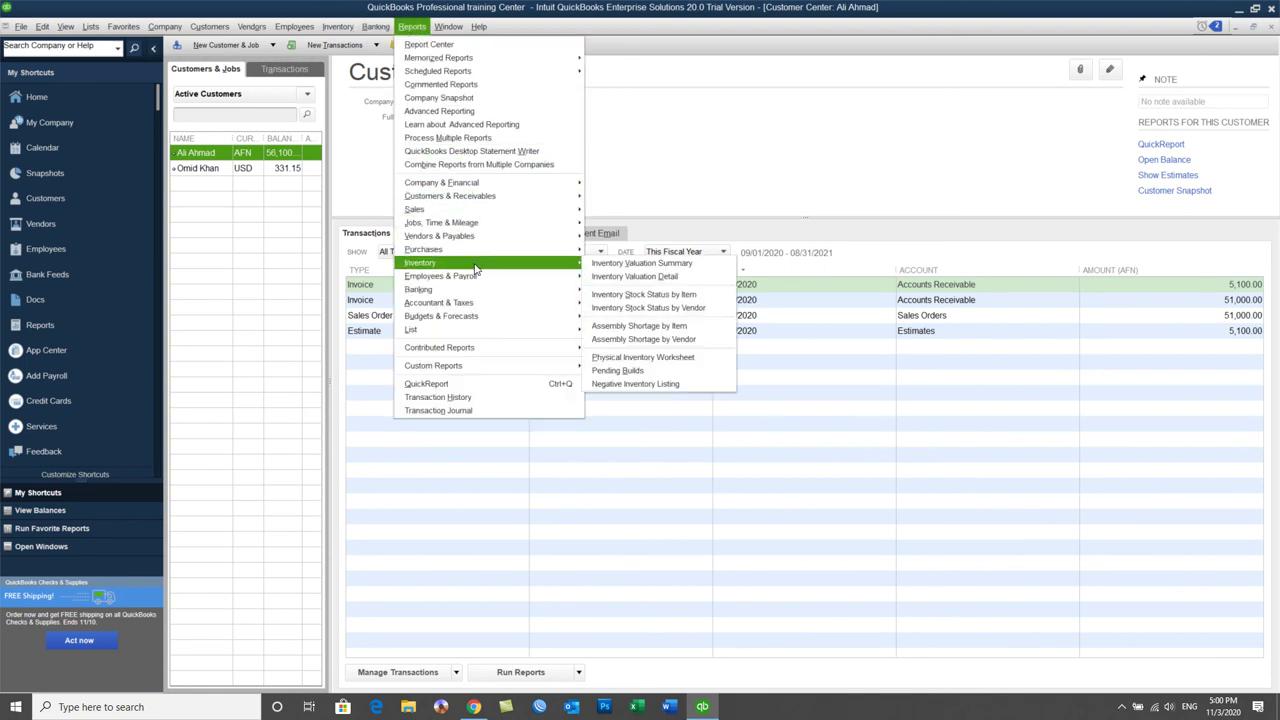
{"action": "left_click", "coordinate": [652, 357]}
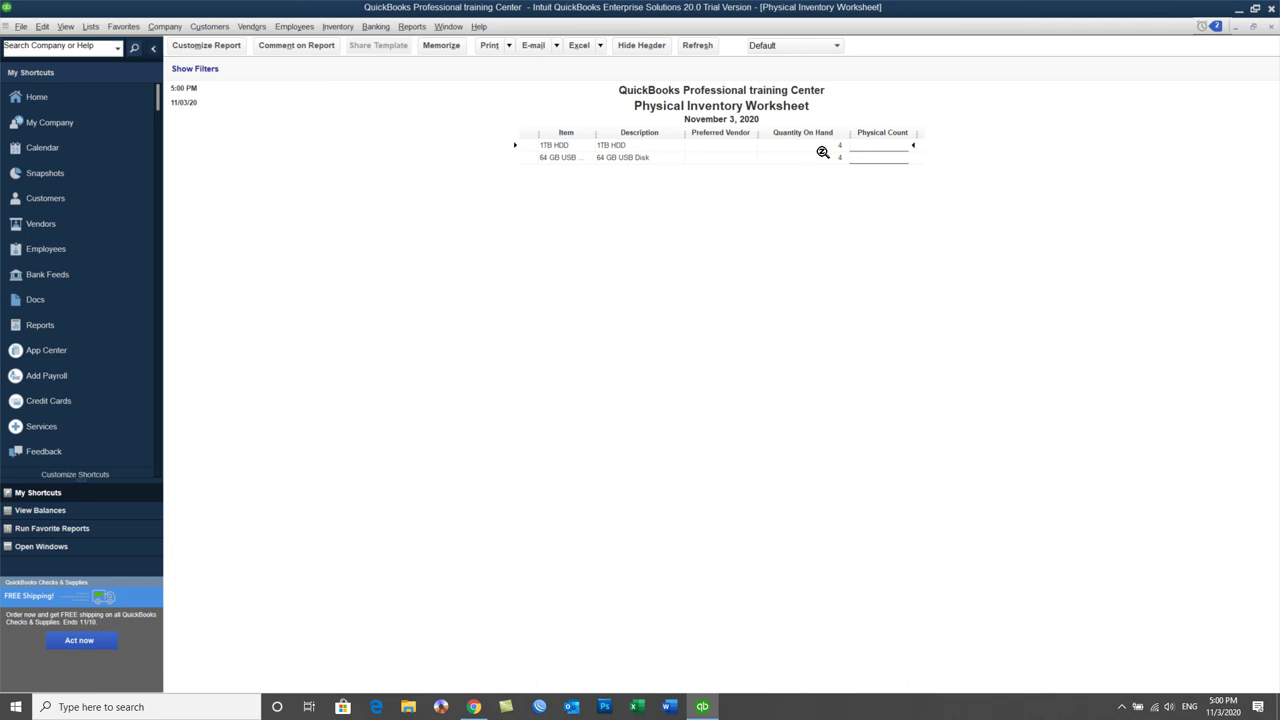
{"action": "left_click", "coordinate": [1271, 27]}
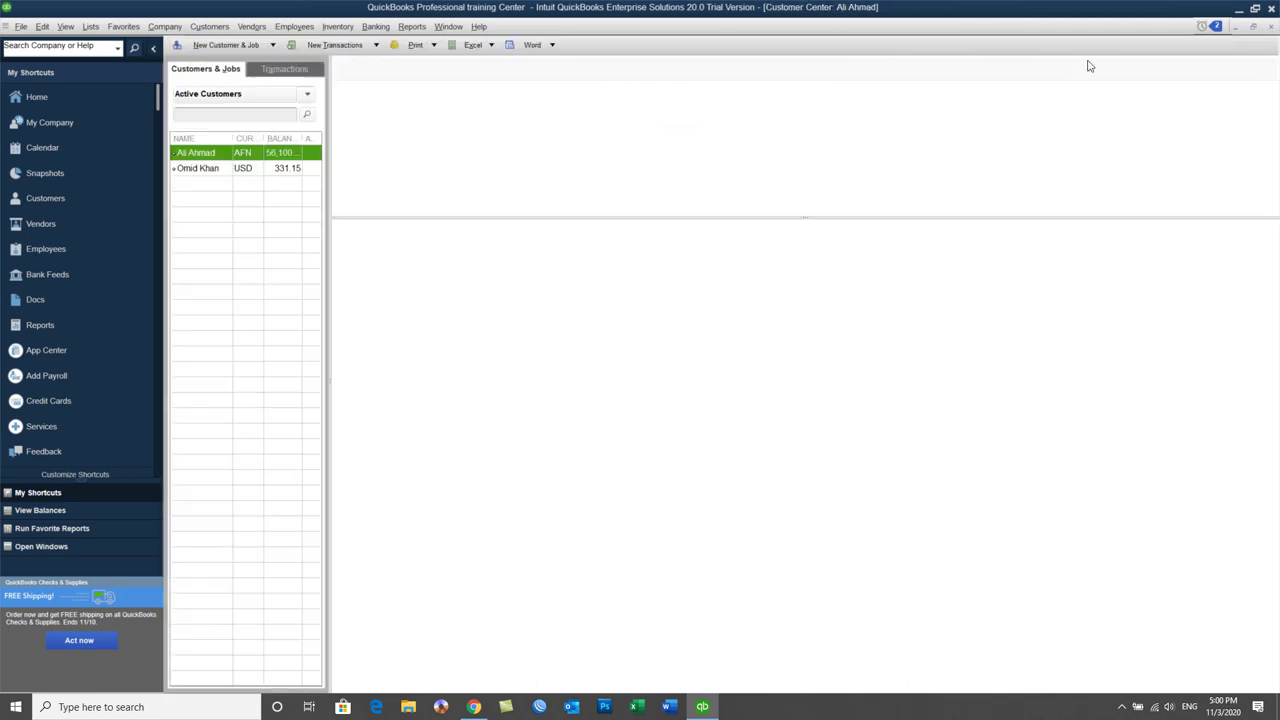
Open the list of customer-related commands.
{"action": "left_click", "coordinate": [212, 27]}
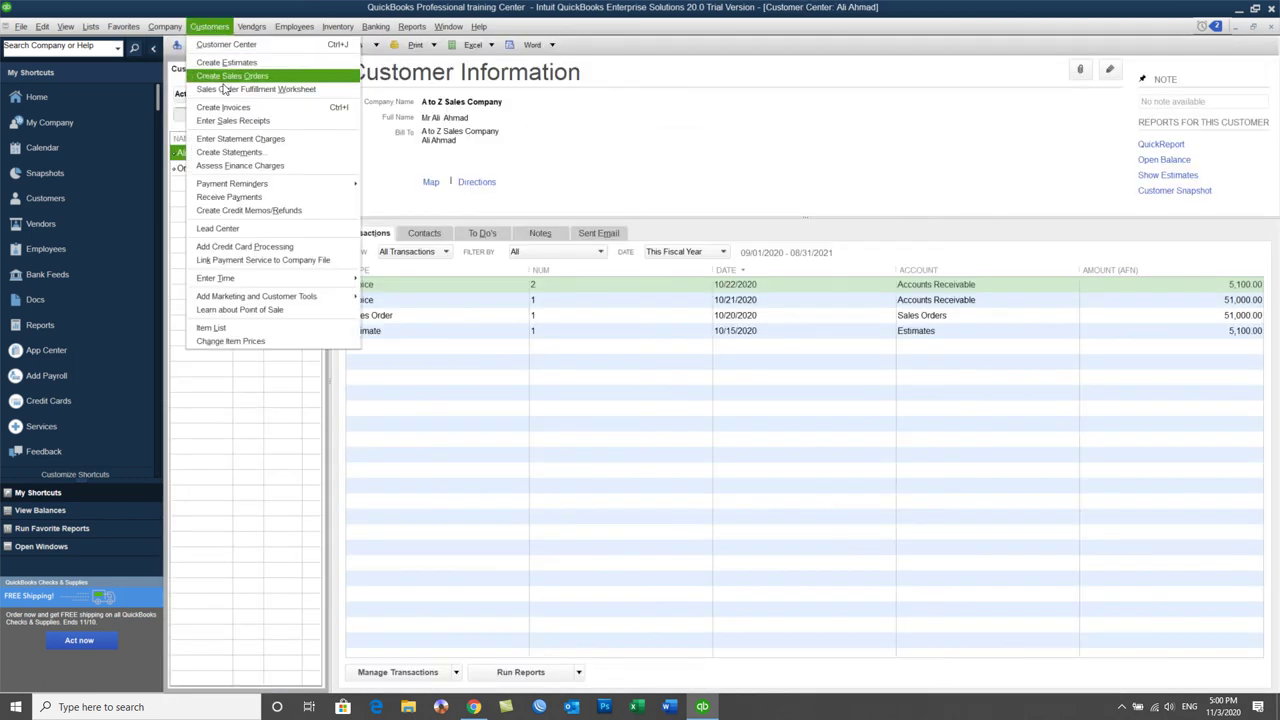
{"action": "mouse_move", "coordinate": [279, 29]}
{"action": "mouse_move", "coordinate": [213, 31]}
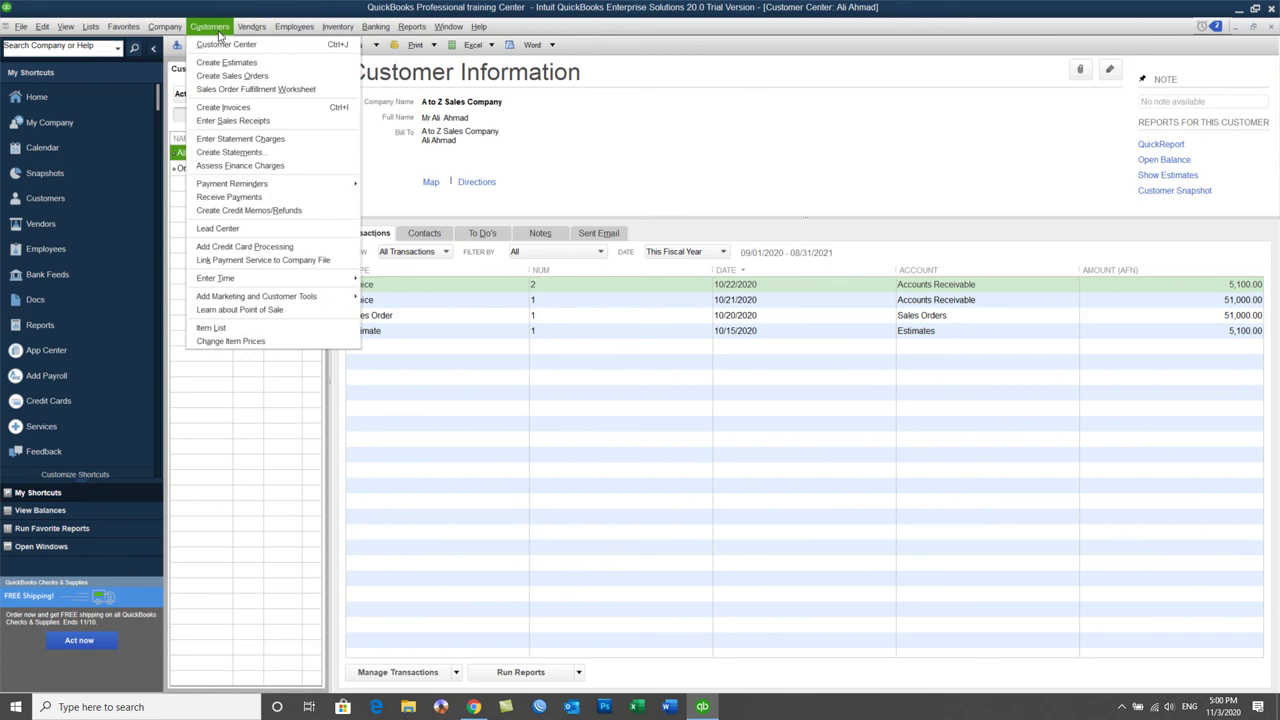